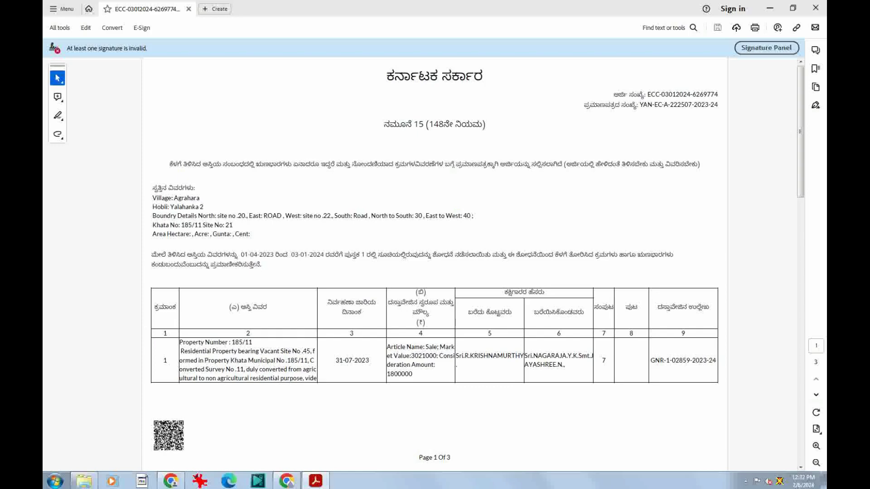
Scroll the signed certificate PDF and jump to its last page showing the digital signatures
scroll(435, 263, down, 2)
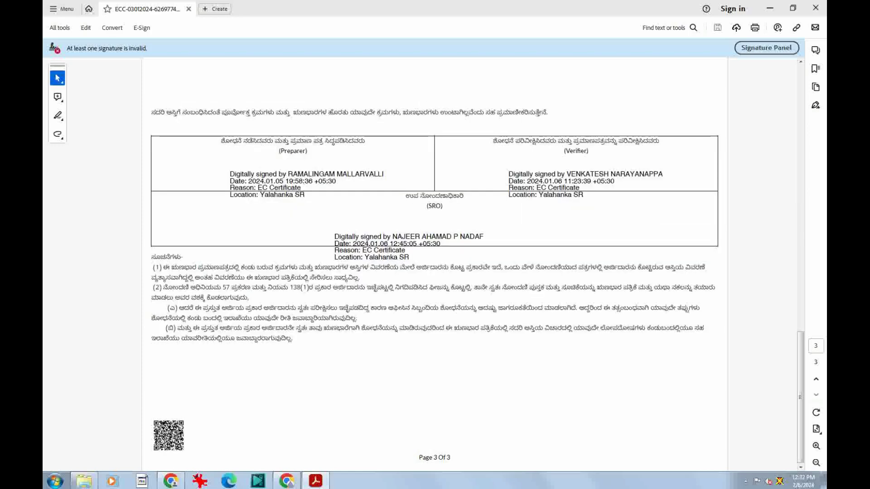
scroll(435, 264, up, 4)
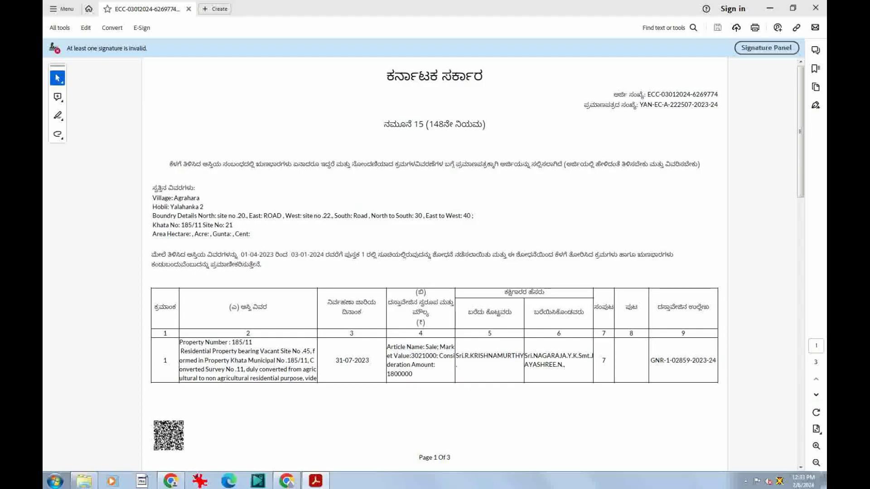
key(End)
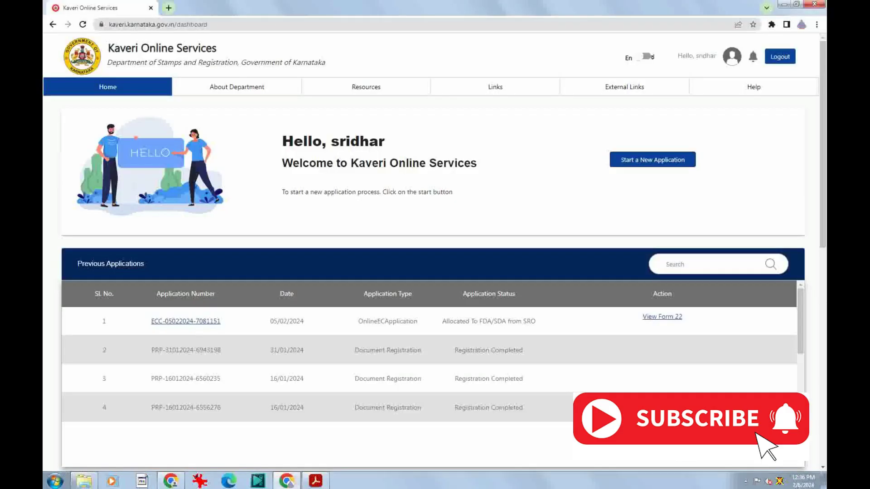
Start a new application, which brings up the Applicant Login form, ready for the username
scroll(435, 253, down, 2)
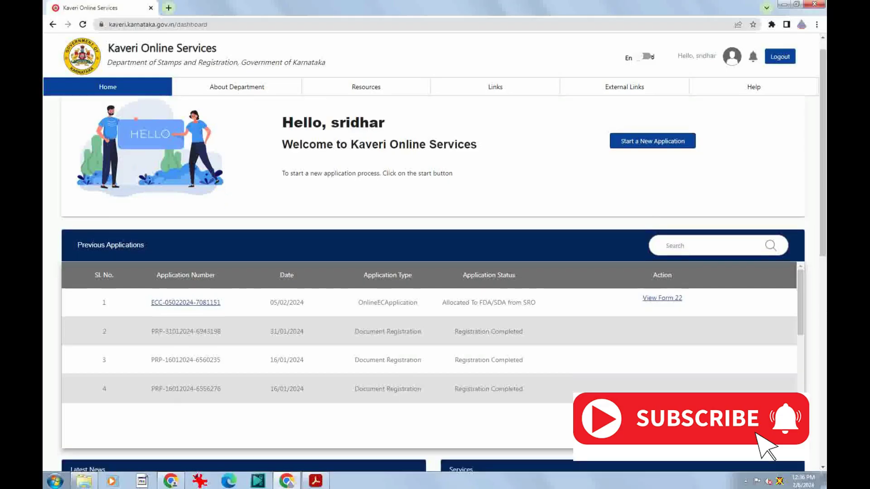
scroll(435, 254, up, 2)
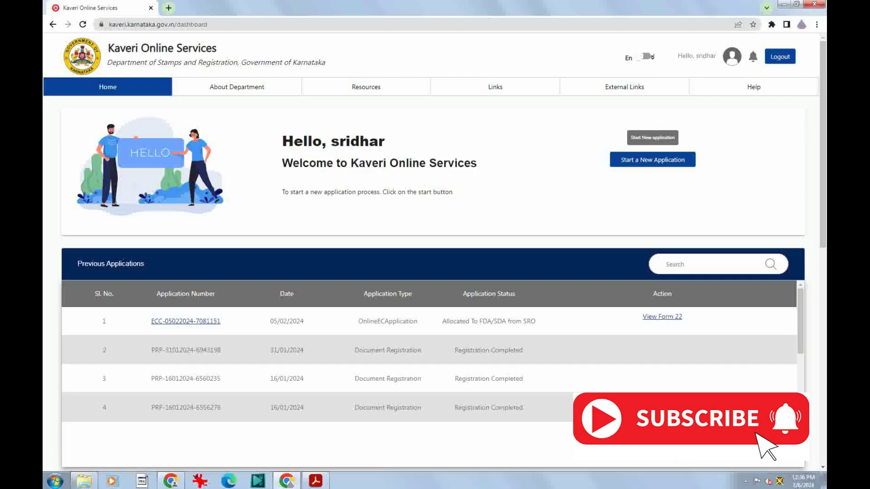
click(652, 160)
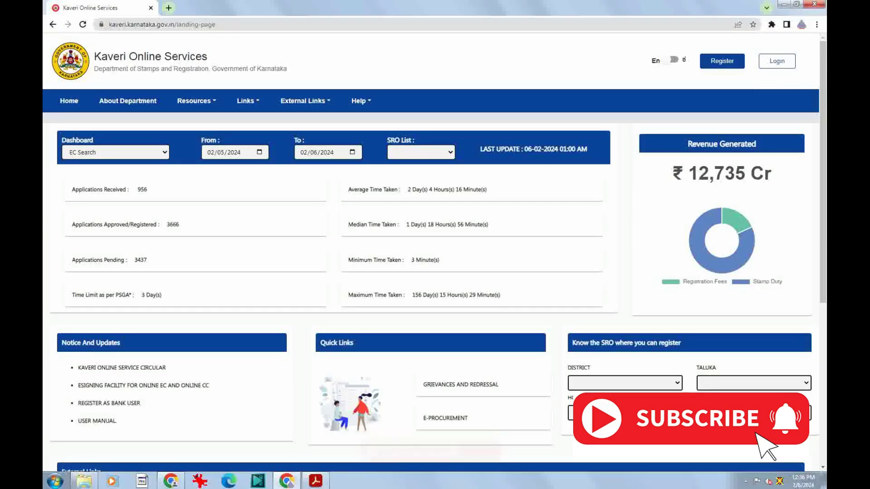
click(777, 61)
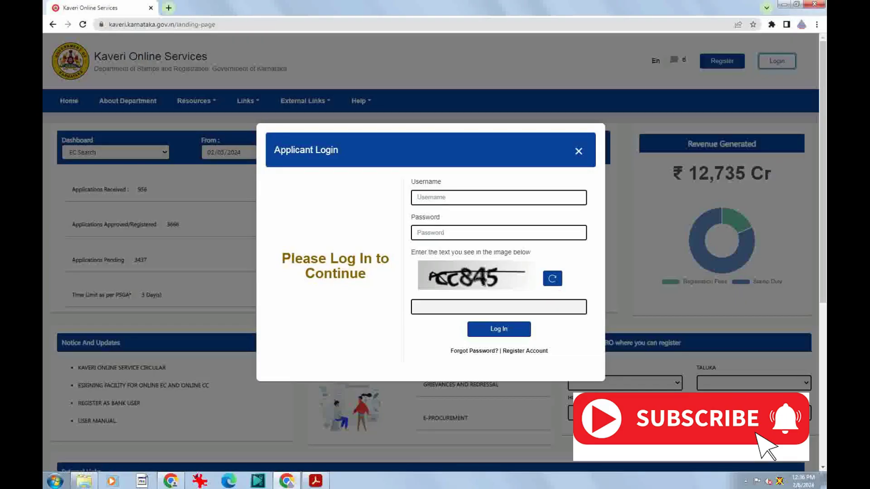
click(499, 198)
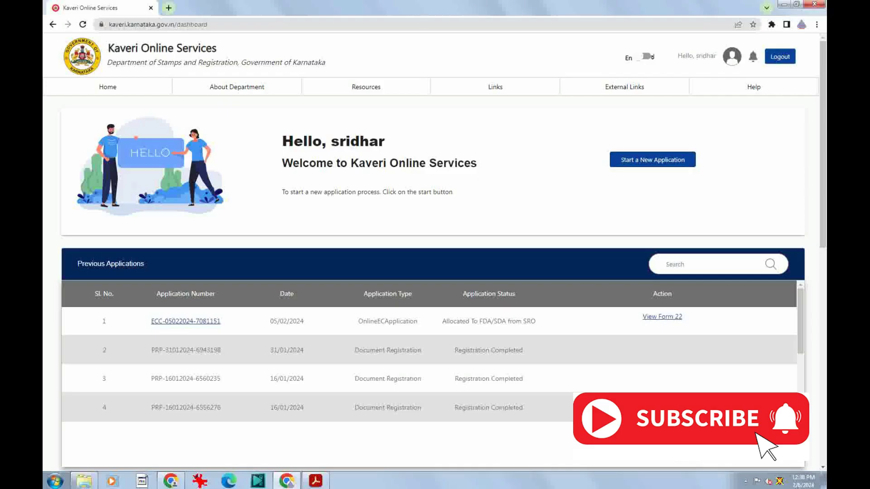
Dismiss the Certified Copy notice, then choose Encumbrance Certificate (Online EC) and accept its prerequisites
click(653, 160)
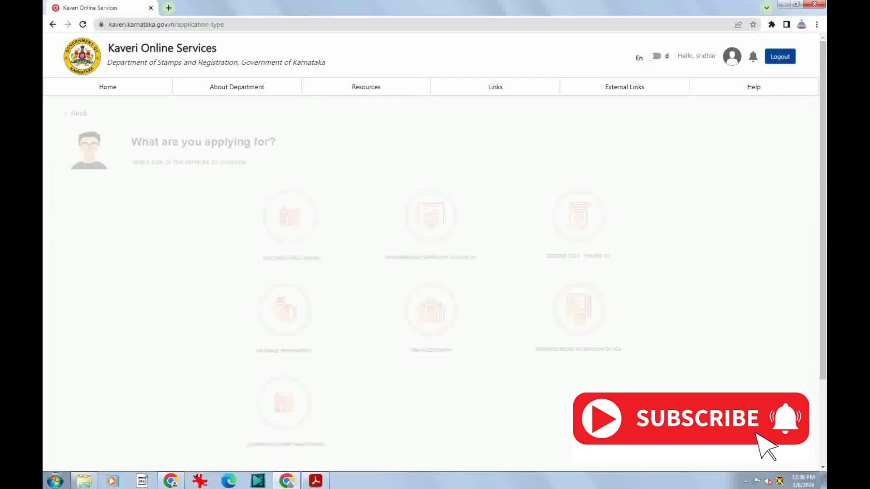
scroll(430, 240, down, 1)
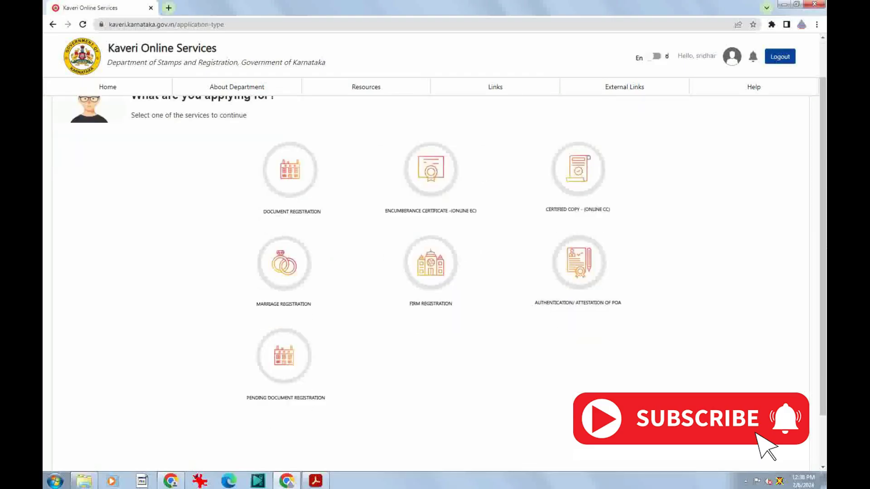
scroll(430, 249, up, 1)
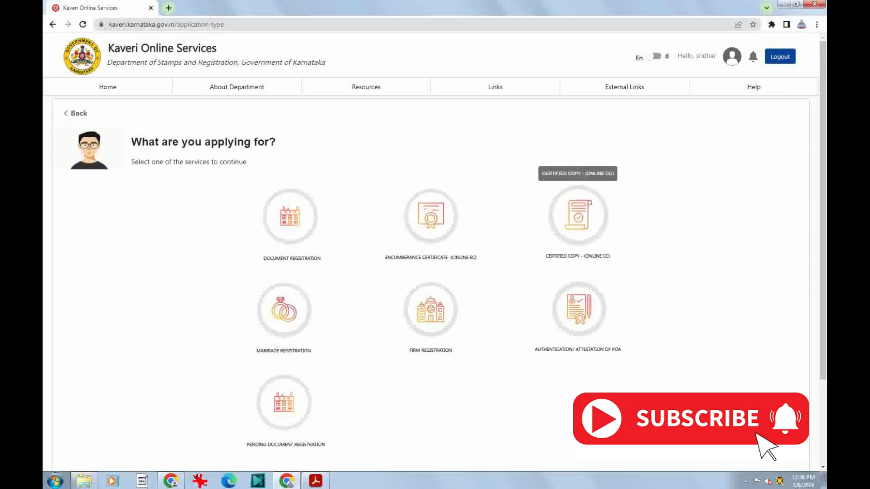
click(578, 216)
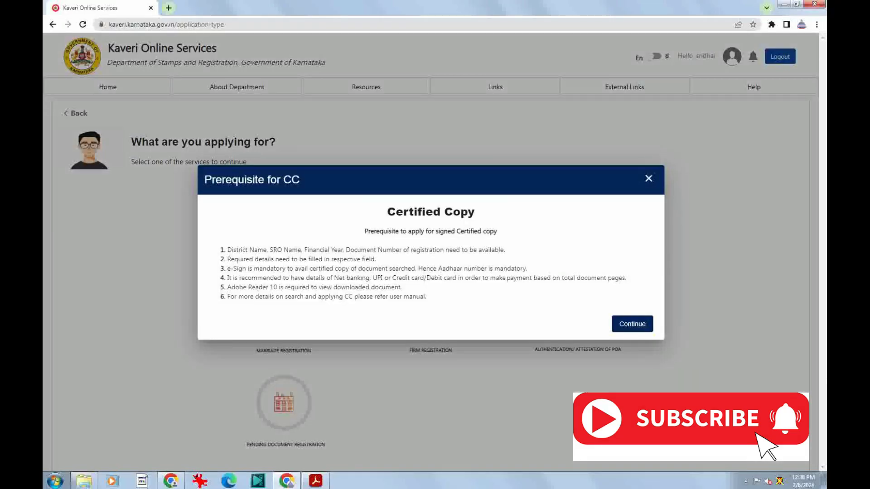
click(632, 324)
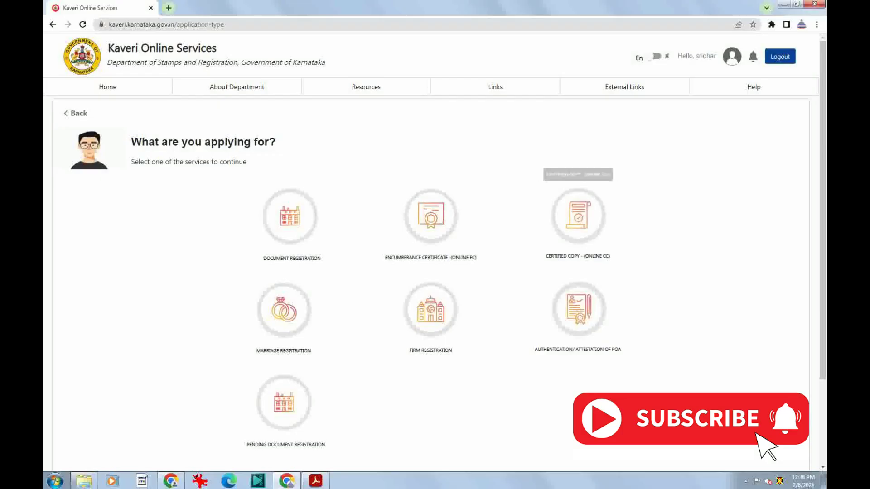
click(431, 216)
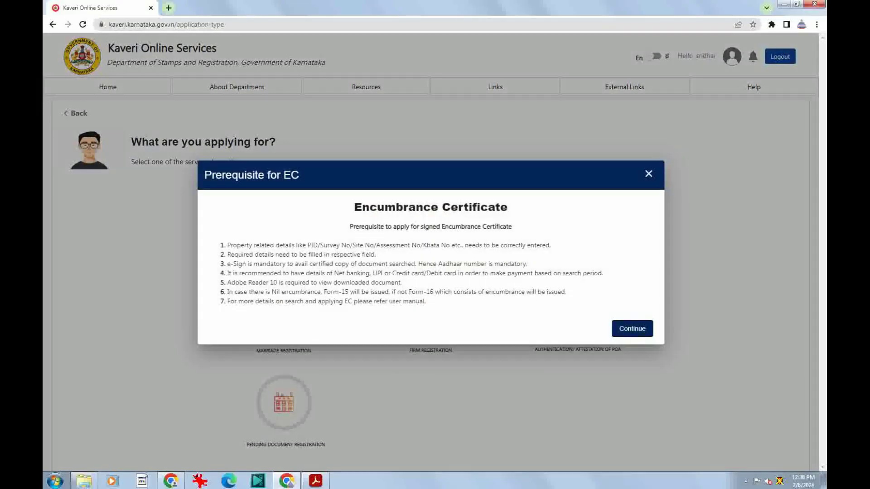
click(632, 329)
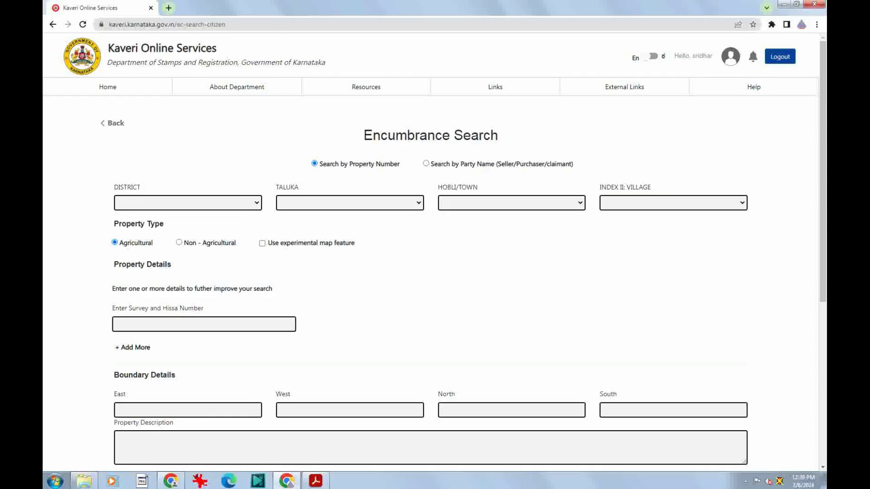
Try several district choices (Gandhinagar, Basavanagudi, Rajajinagar) and Bangalore North as the taluka
click(188, 202)
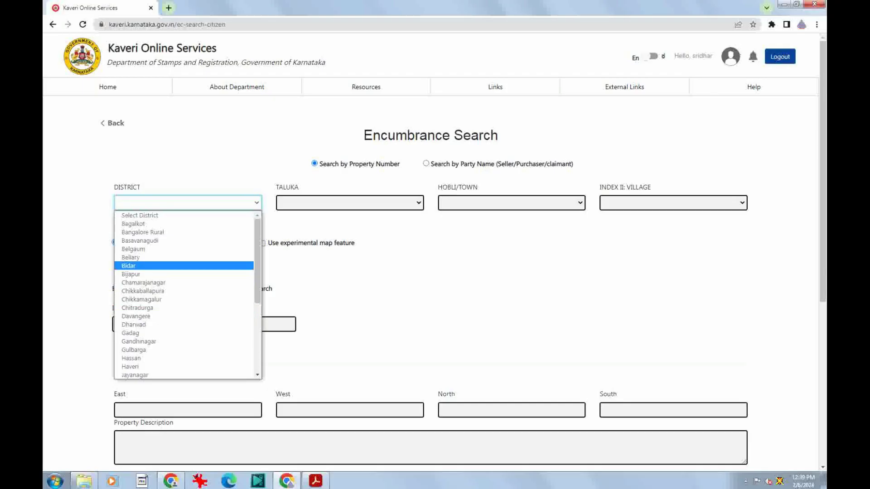
click(139, 341)
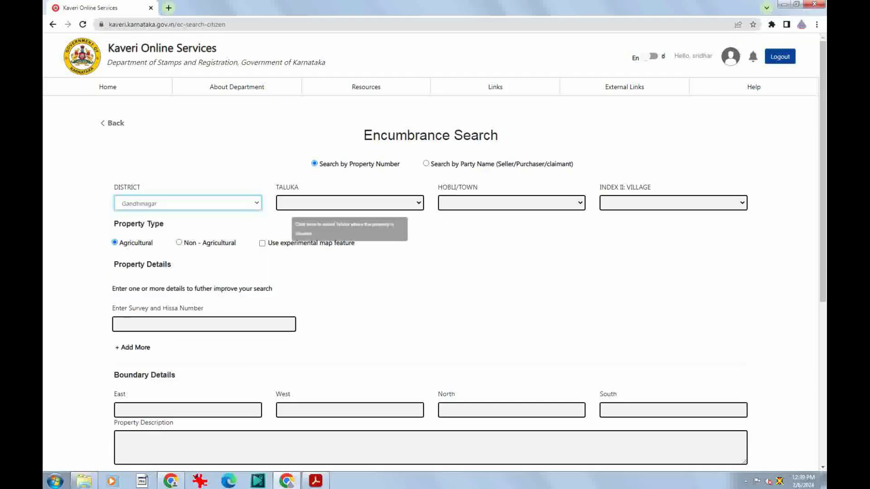
click(349, 202)
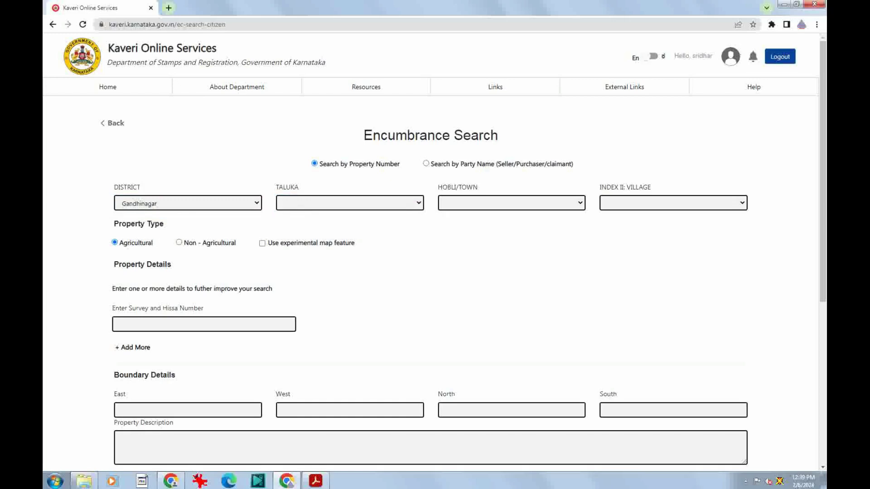
click(188, 203)
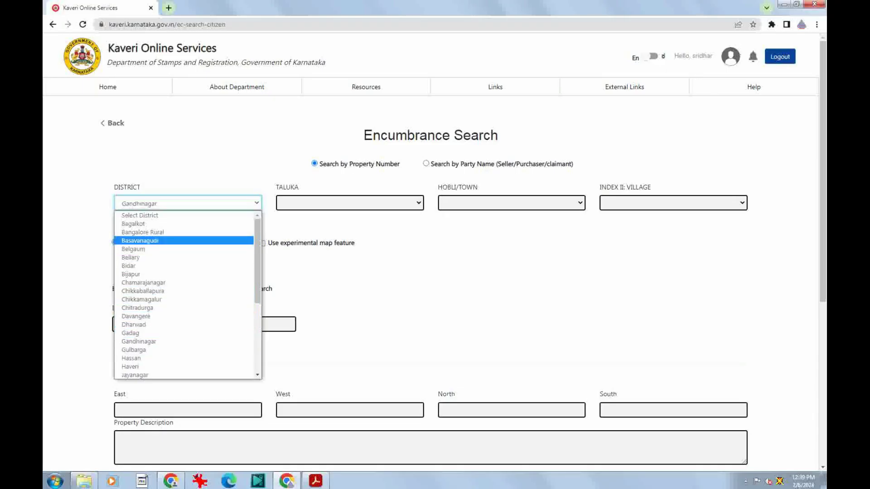
key(Return)
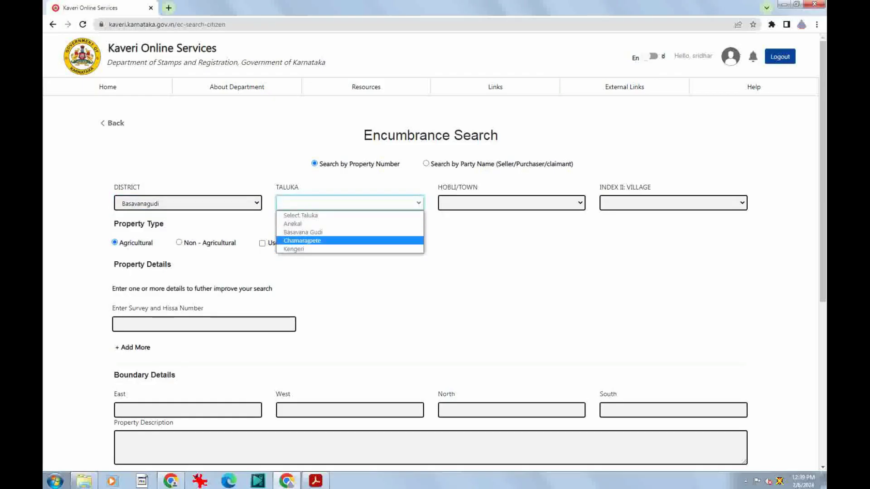
click(290, 280)
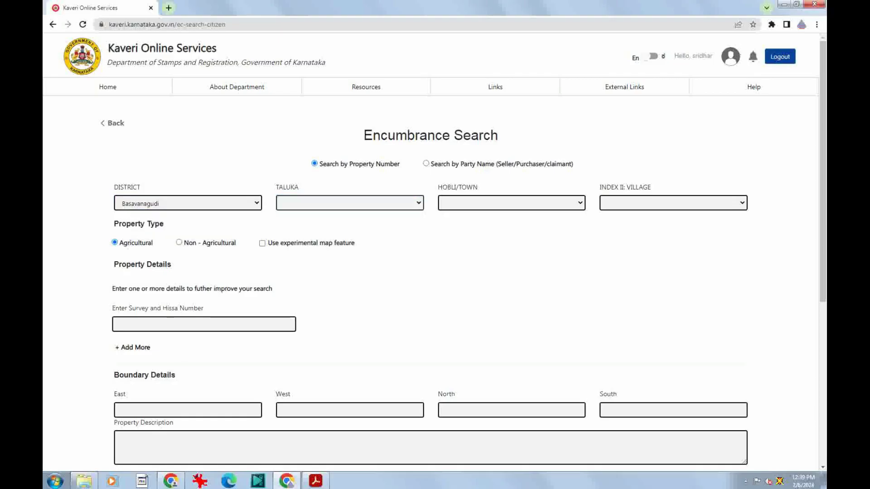
click(188, 203)
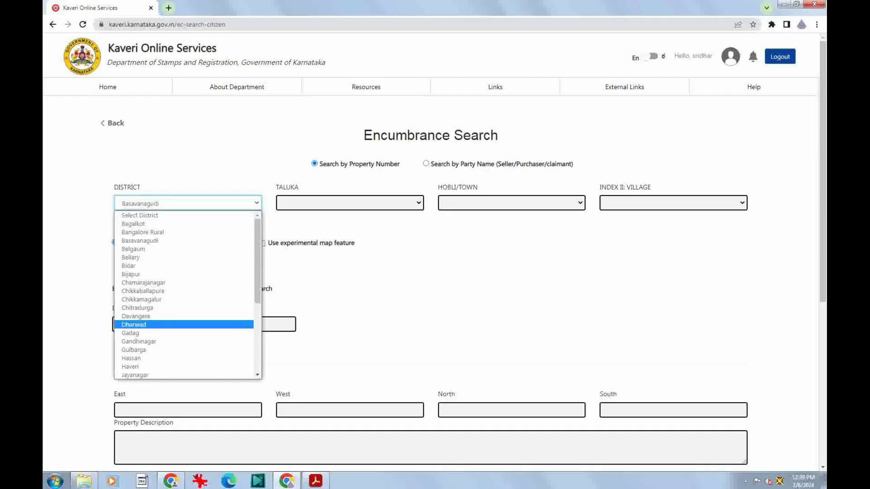
scroll(181, 326, down, 3)
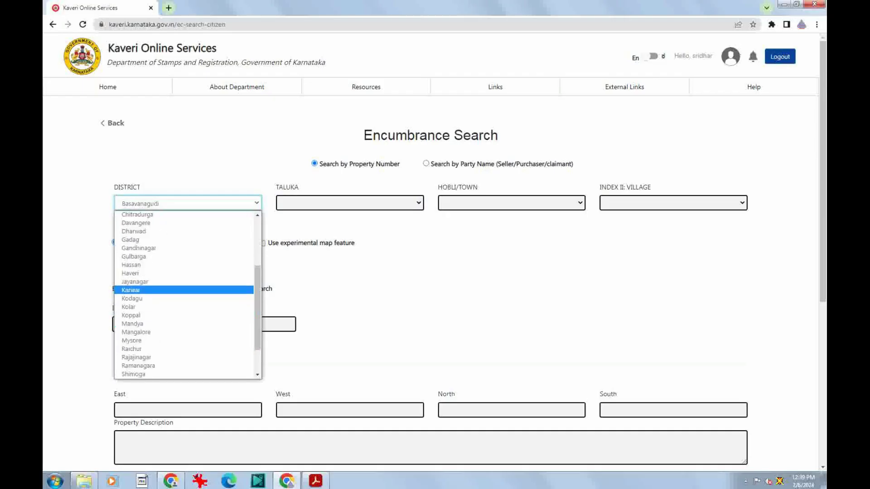
click(136, 357)
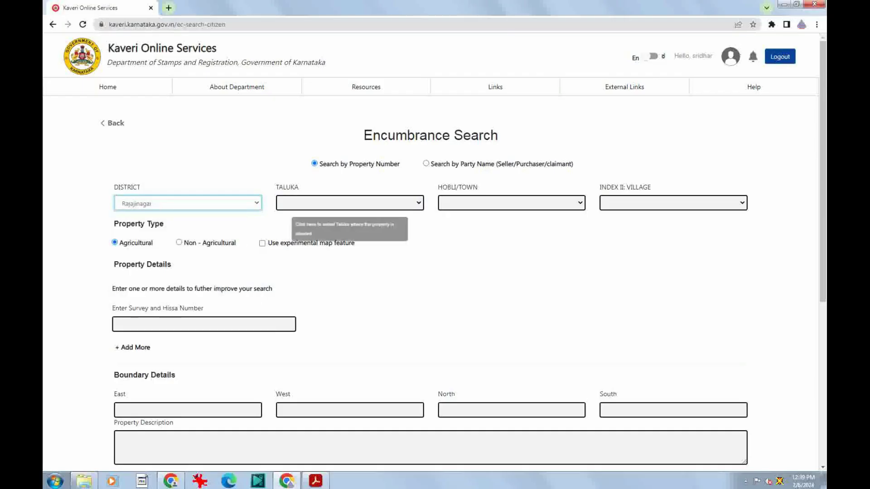
click(317, 202)
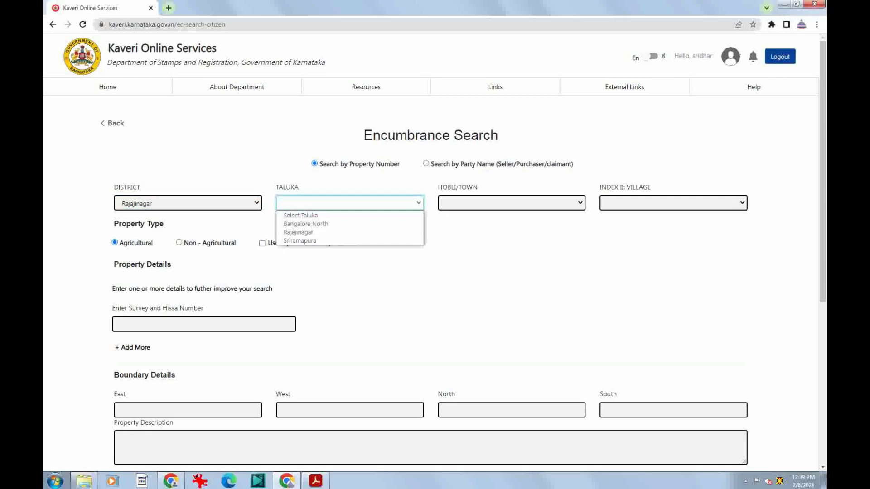
click(306, 224)
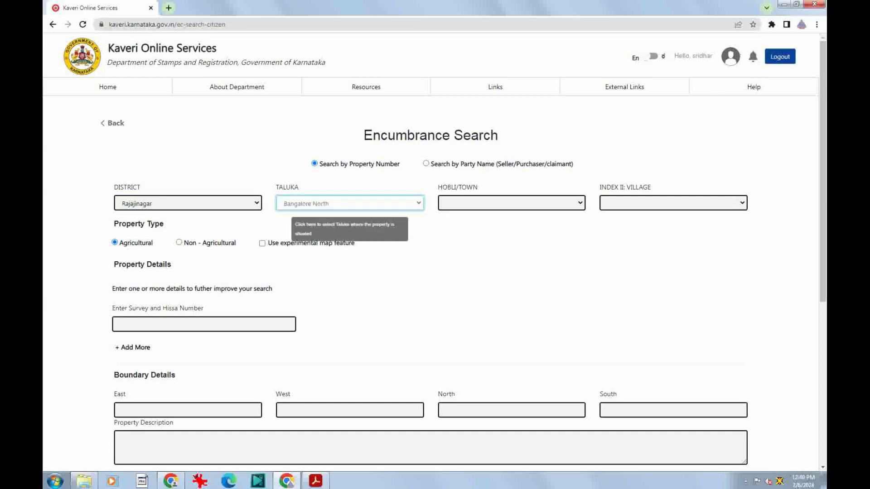
click(187, 203)
click(188, 203)
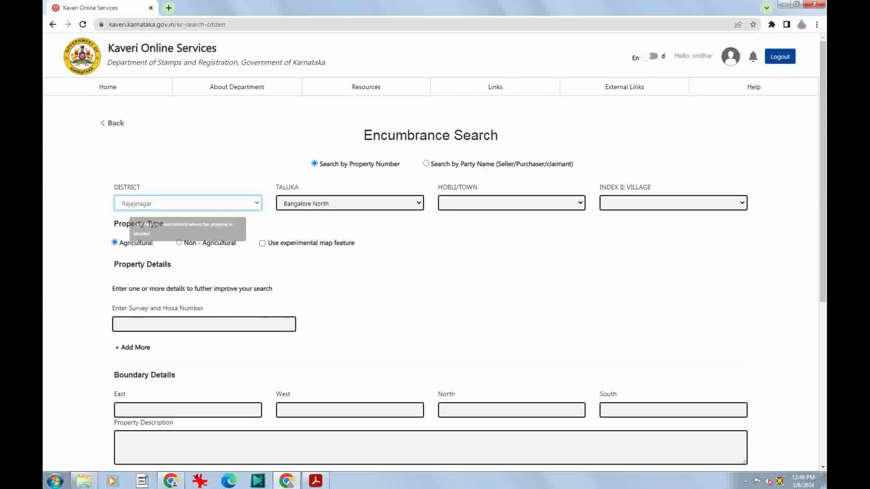
click(511, 203)
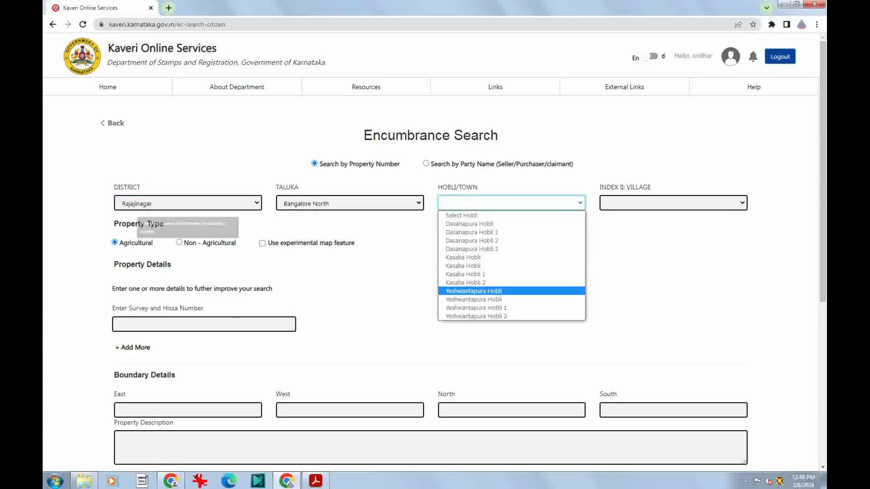
click(138, 206)
Select district Gandhinagar, taluka Yelahanka, hobli Yalahanka 2, village Agrahara, and mark it non-agricultural
click(138, 265)
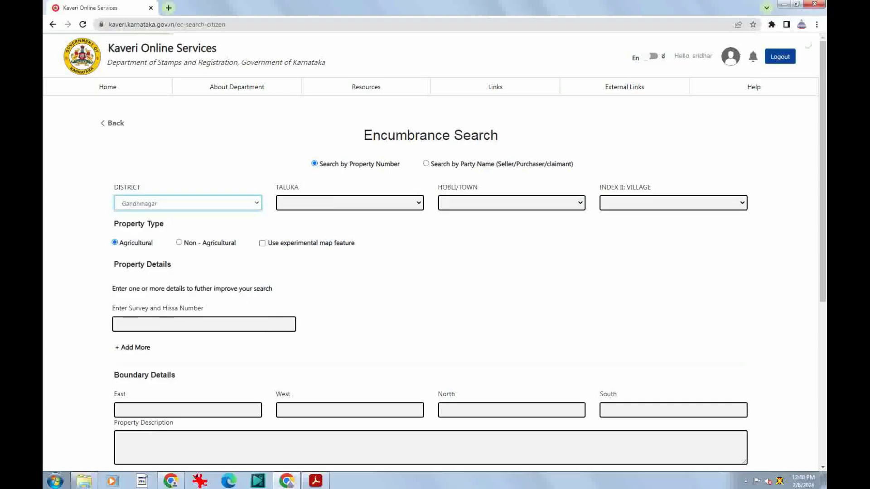
click(295, 205)
click(295, 231)
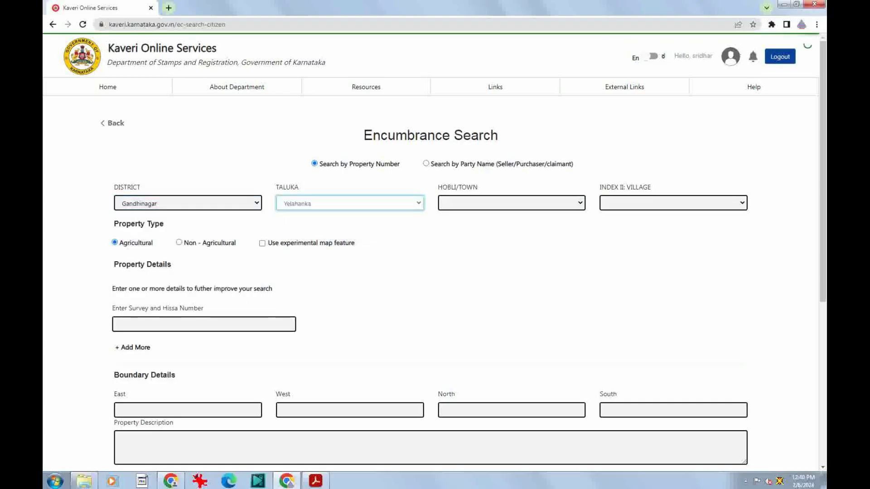
click(511, 203)
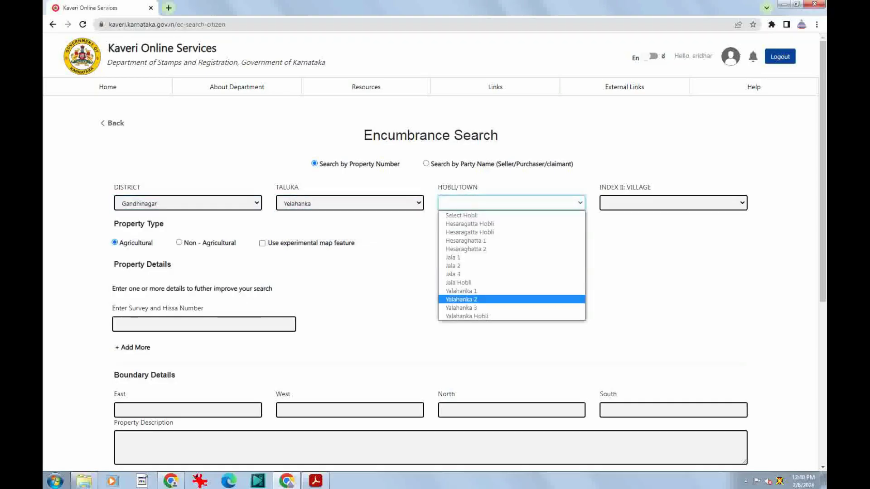
click(461, 299)
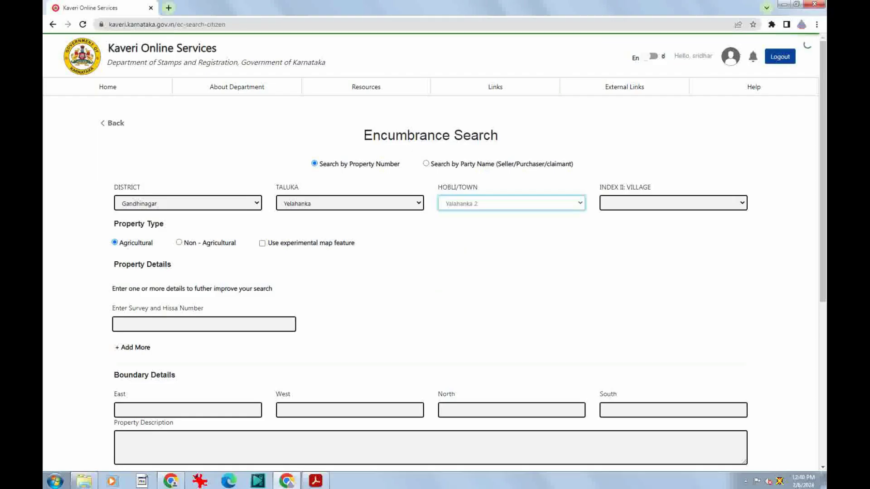
click(618, 204)
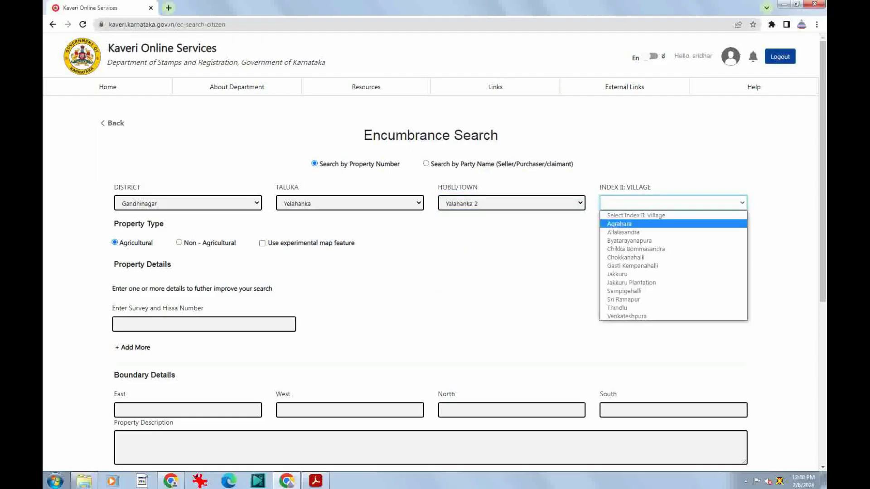
click(619, 224)
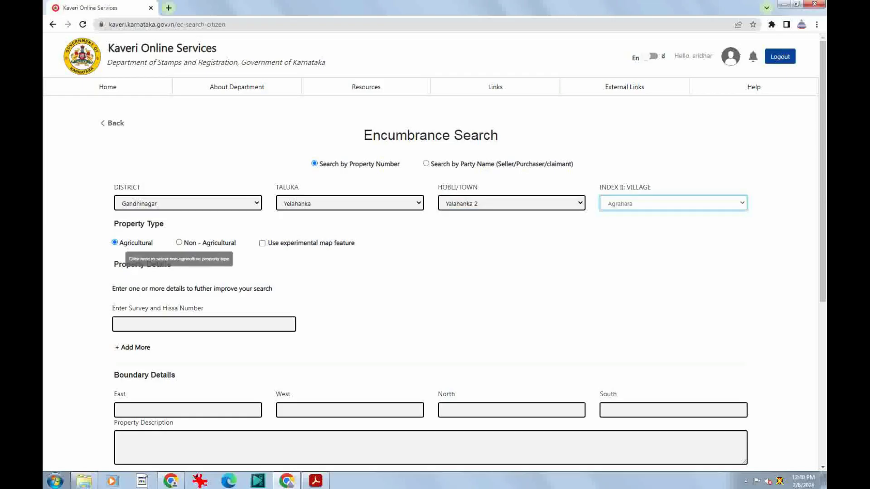
click(179, 242)
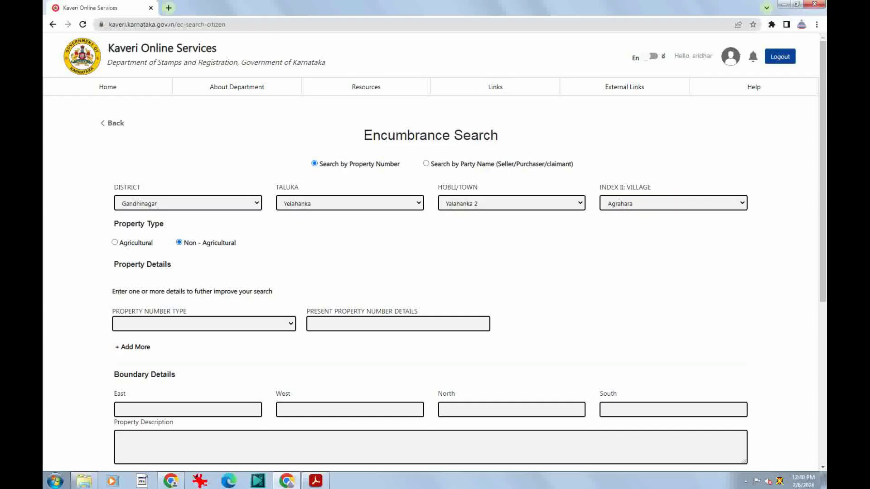
Open the Property Number Type list and scroll through its options
click(172, 324)
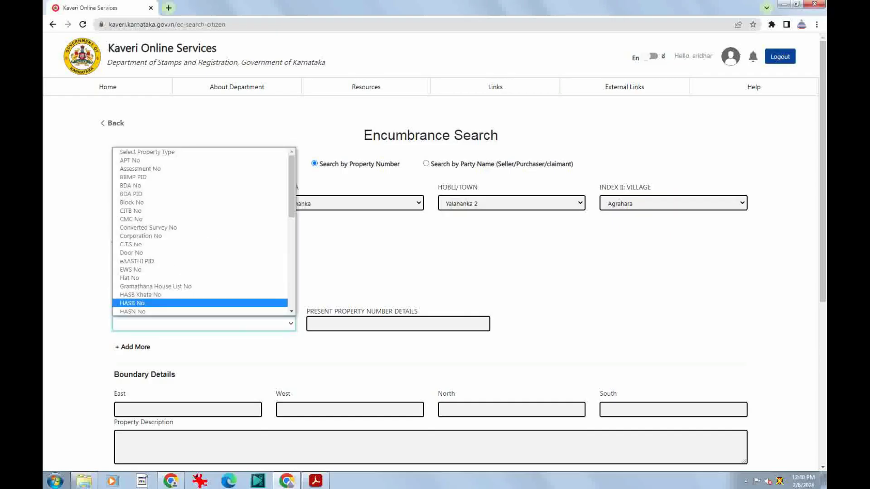
click(353, 277)
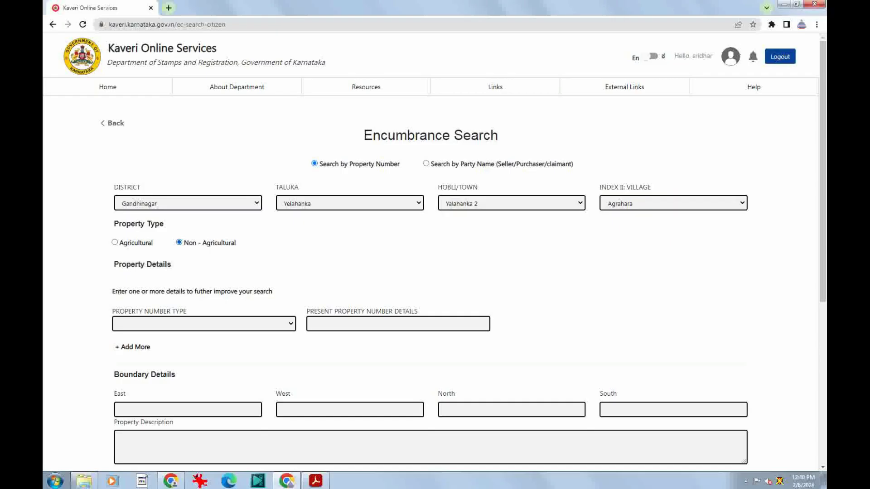
click(204, 323)
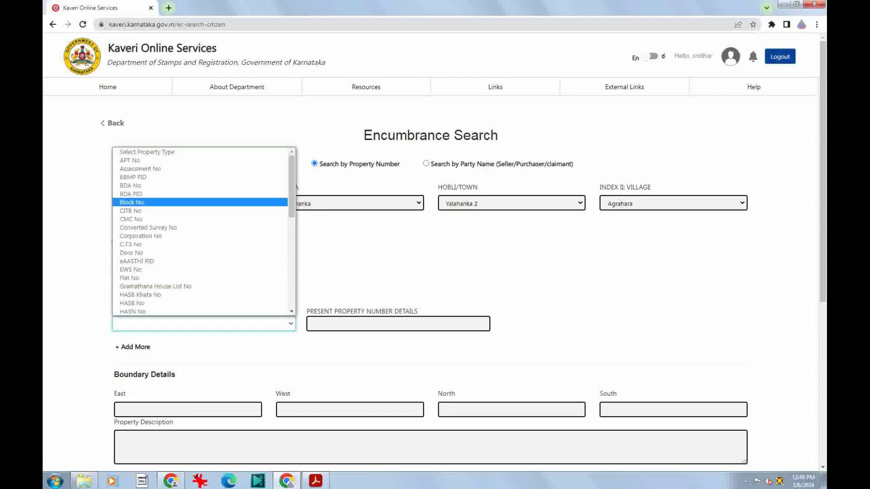
key(f)
key(Down)
key(Down)
key(Down)
key(Down)
key(Down)
key(Down)
key(Down)
key(Down)
key(Down)
key(Down)
key(Down)
key(Down)
key(Down)
key(Down)
key(Down)
key(Down)
key(Down)
key(Down)
key(Down)
key(Down)
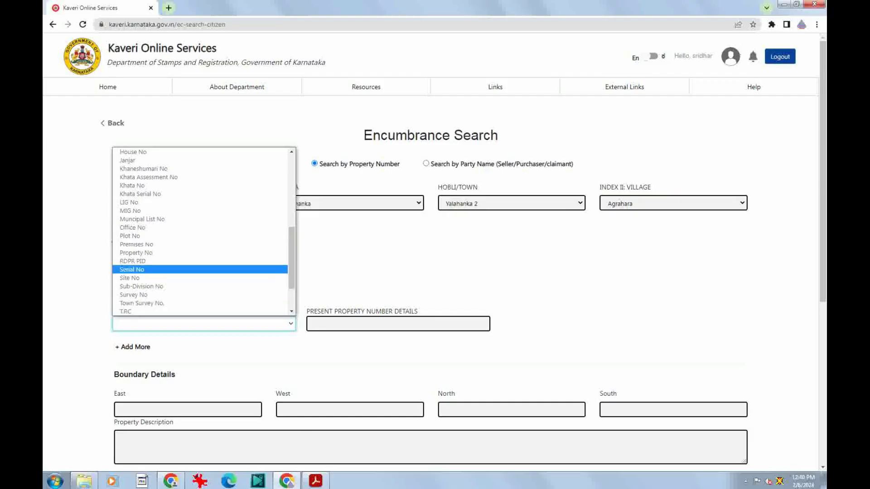
scroll(199, 231, up, 5)
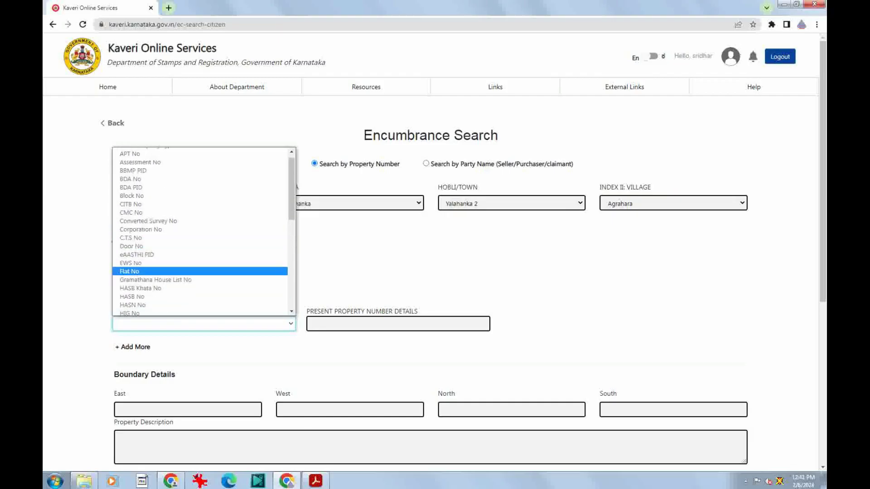
scroll(200, 231, down, 3)
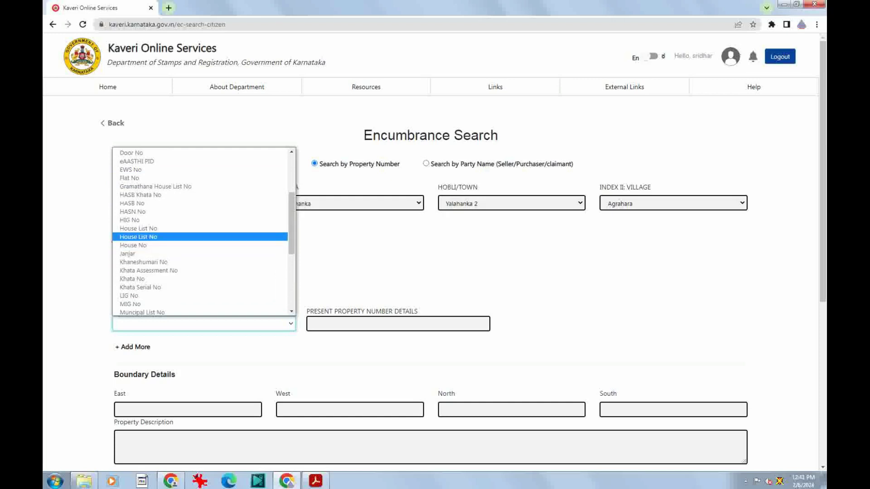
scroll(199, 231, up, 4)
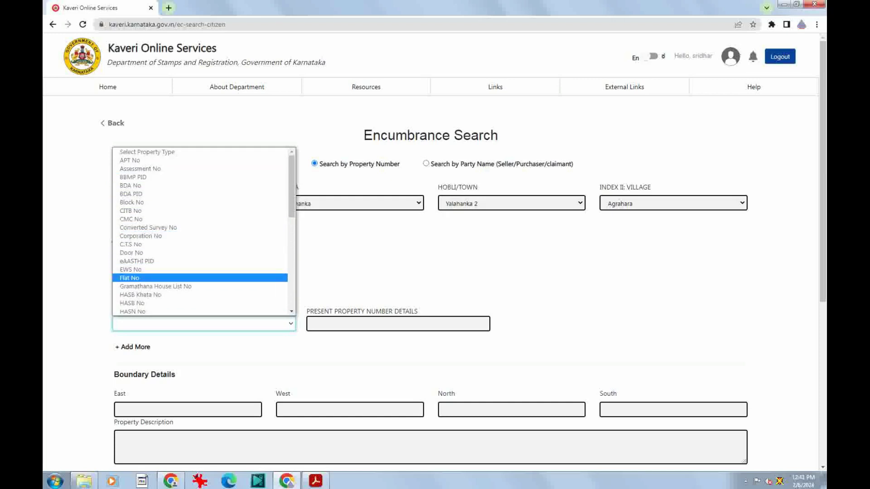
scroll(199, 231, down, 4)
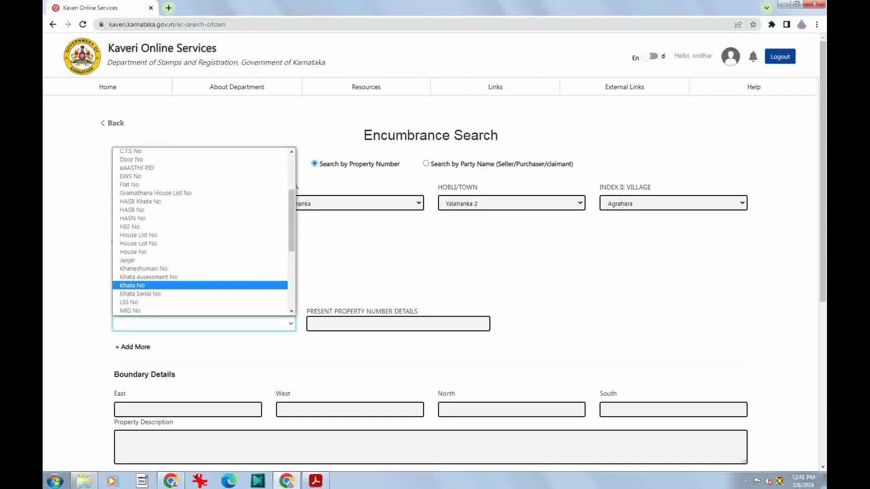
scroll(200, 234, down, 4)
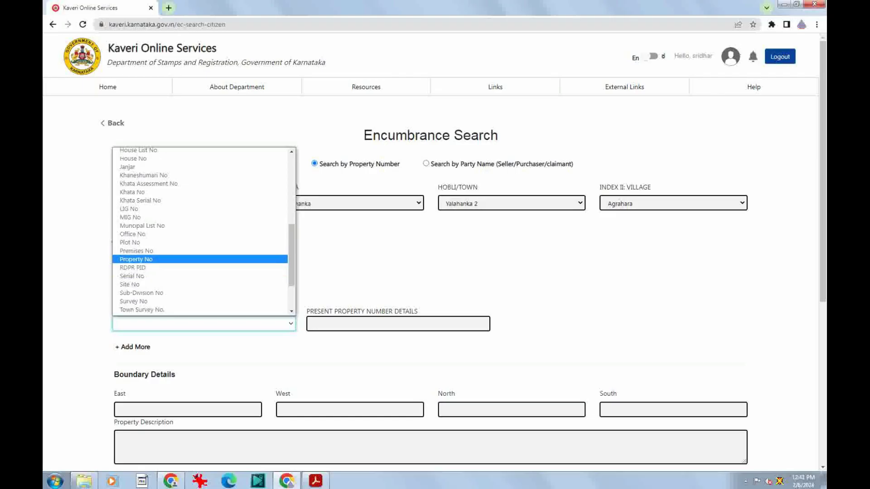
Step through the types including Khata No, Site No, UPOR NUMBER and Village Panchayat Khata No
key(Down)
key(Down)
key(Down)
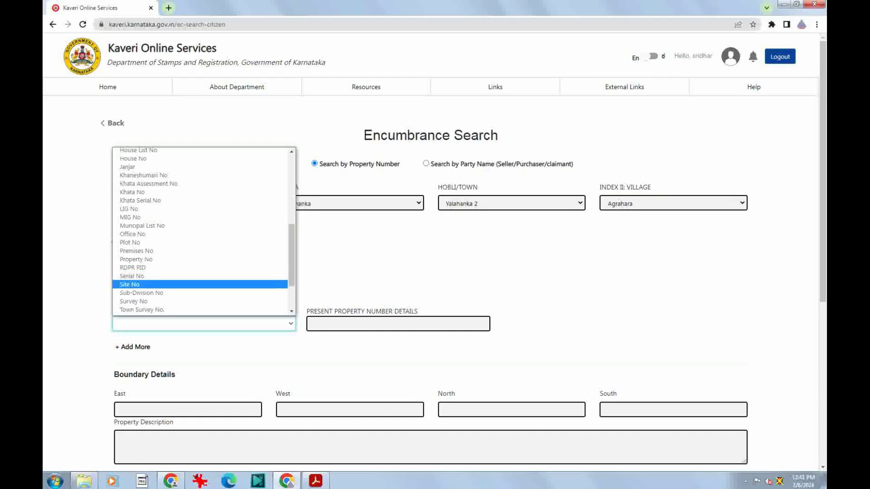
key(Up)
key(Up)
key(Up)
key(Up)
key(Up)
key(Up)
key(Up)
key(Up)
key(Up)
key(Up)
key(Up)
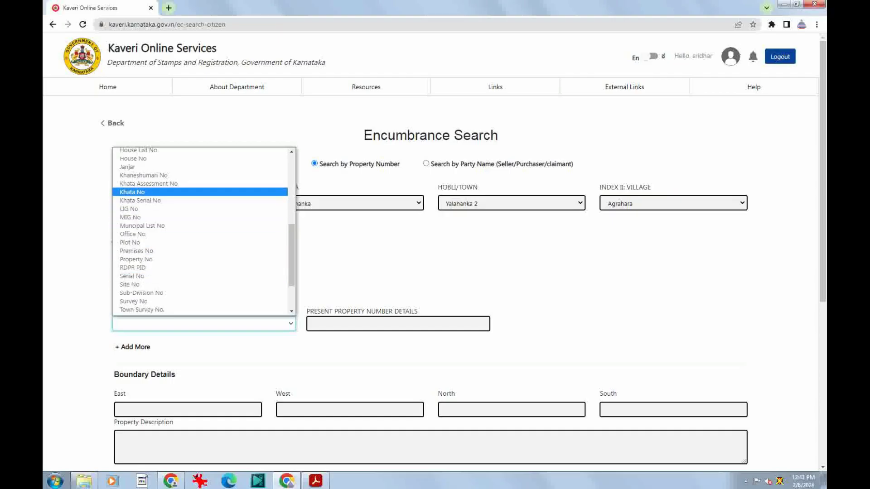
key(Down)
key(Down)
key(Down)
key(Down)
key(Down)
key(Down)
key(Down)
key(Down)
key(Down)
key(Down)
key(Down)
key(Down)
key(Down)
key(Down)
key(Down)
key(Down)
key(Down)
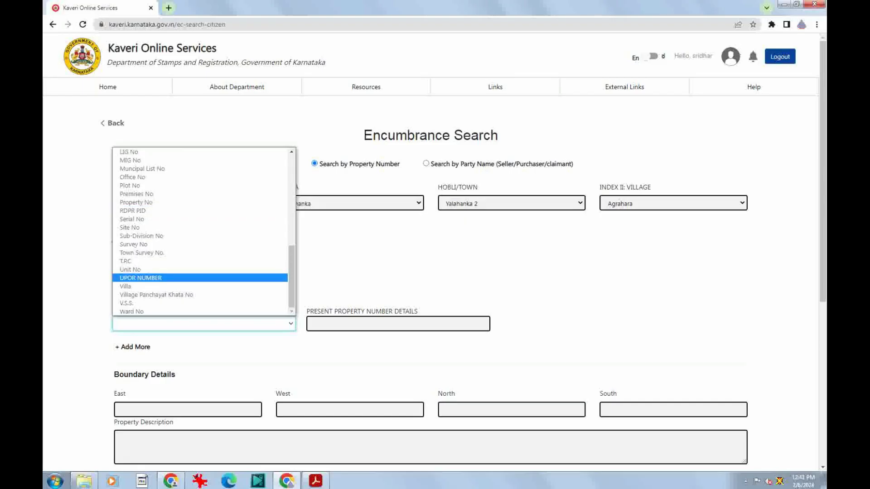
key(Down)
key(Down)
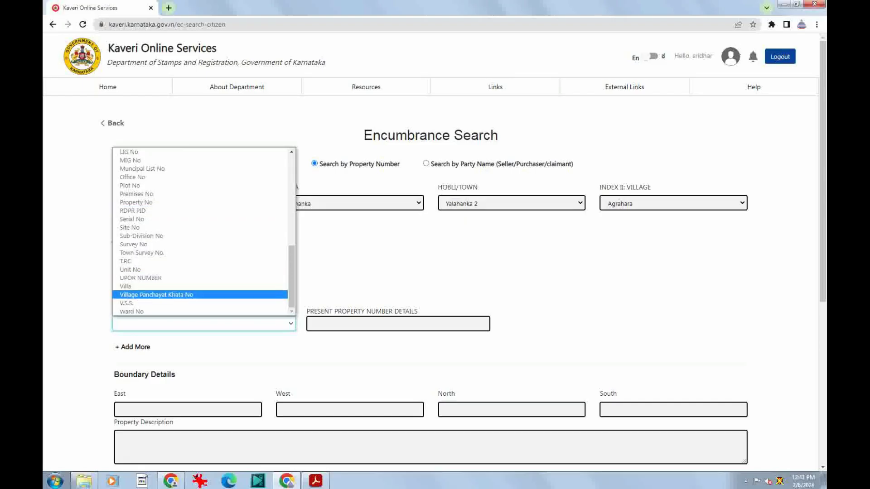
key(Up)
key(Up)
key(Up)
key(Up)
key(Up)
key(Up)
key(Up)
key(Up)
key(Up)
key(Up)
key(Up)
key(Up)
key(Up)
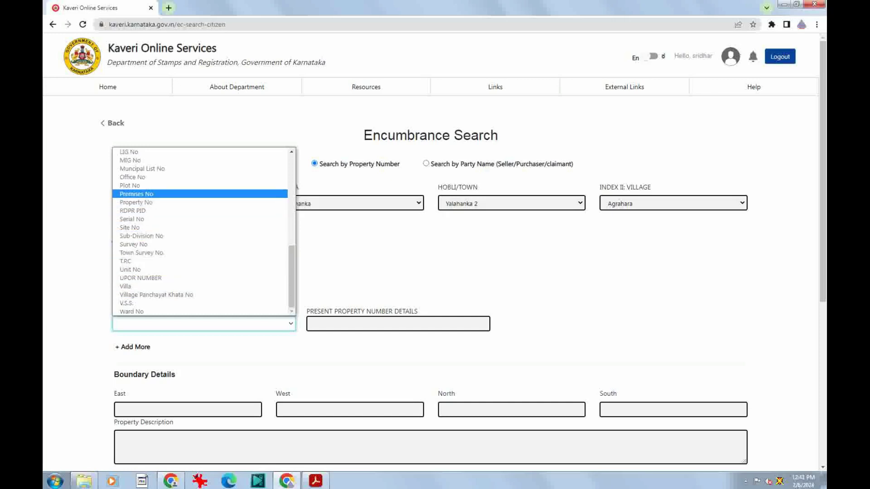
key(t)
key(Down)
key(Up)
key(Up)
key(Up)
key(h)
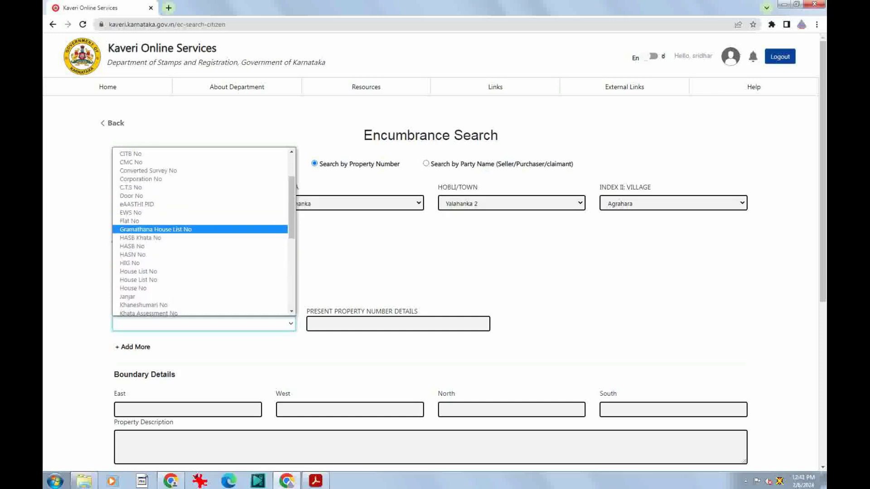
key(Down)
key(Down)
key(Down)
scroll(199, 272, up, 2)
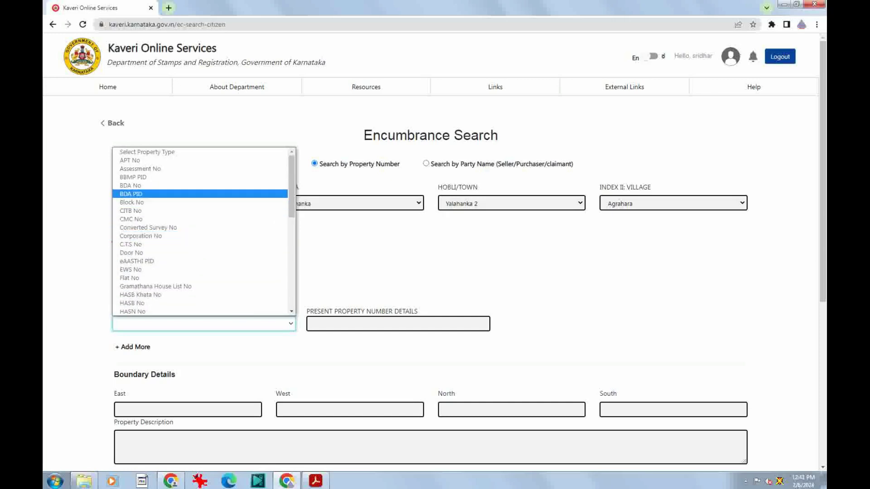
scroll(200, 245, down, 6)
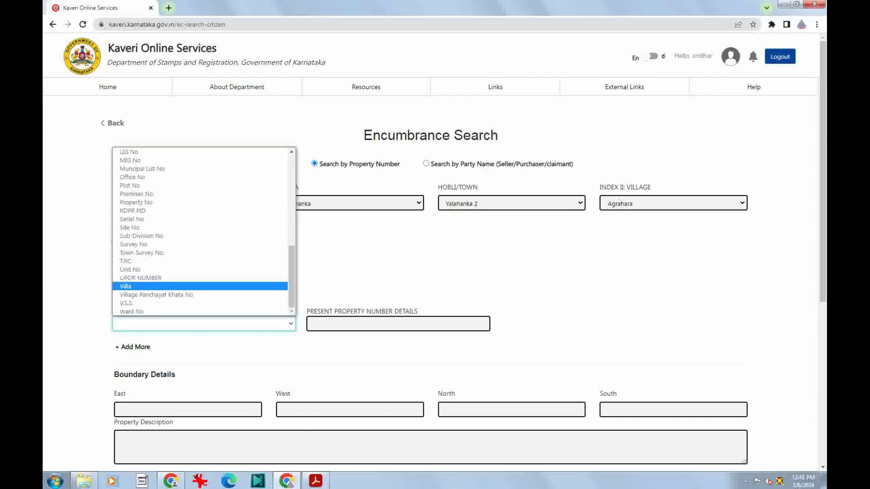
scroll(200, 289, up, 3)
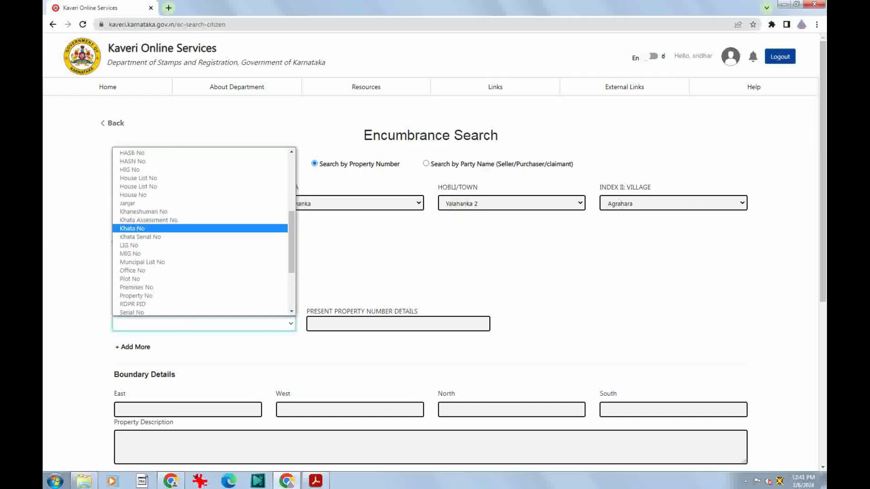
Enter Khata No 185/11/21 as the first property number
click(132, 228)
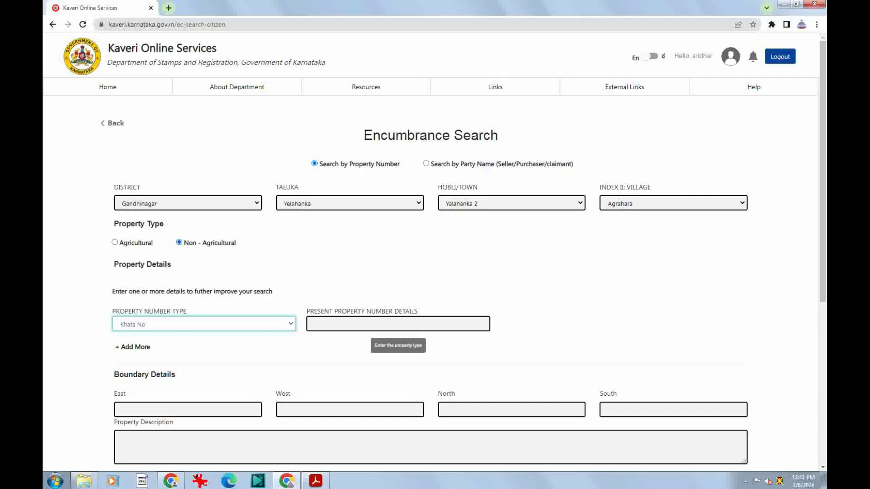
click(394, 324)
text(185)
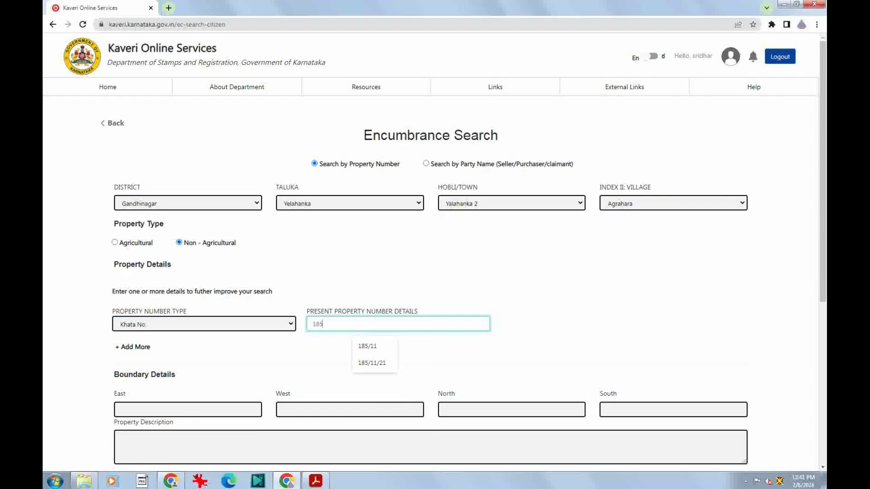
text(/11/21)
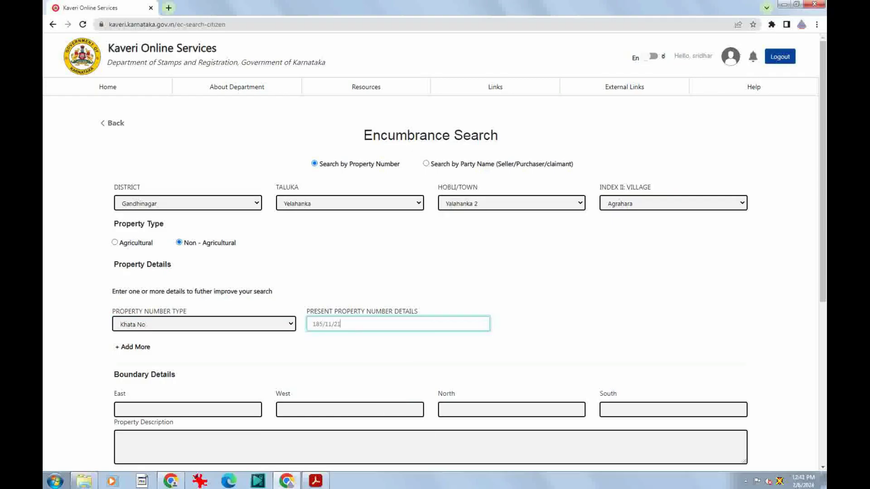
click(131, 357)
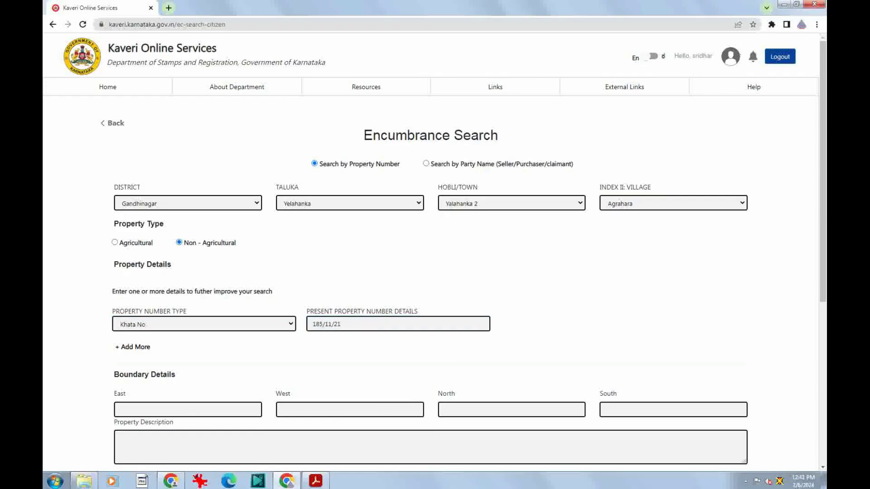
scroll(131, 357, down, 2)
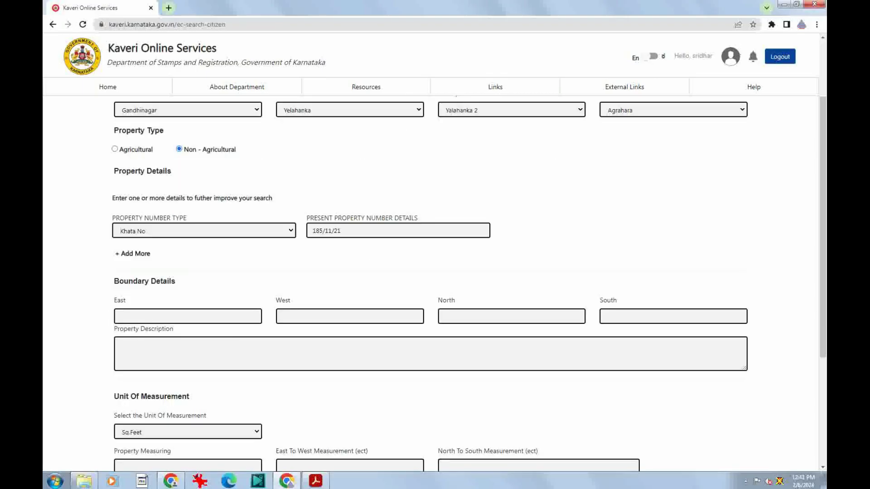
Add a second property number row with type Site No and number 21
click(133, 253)
click(203, 265)
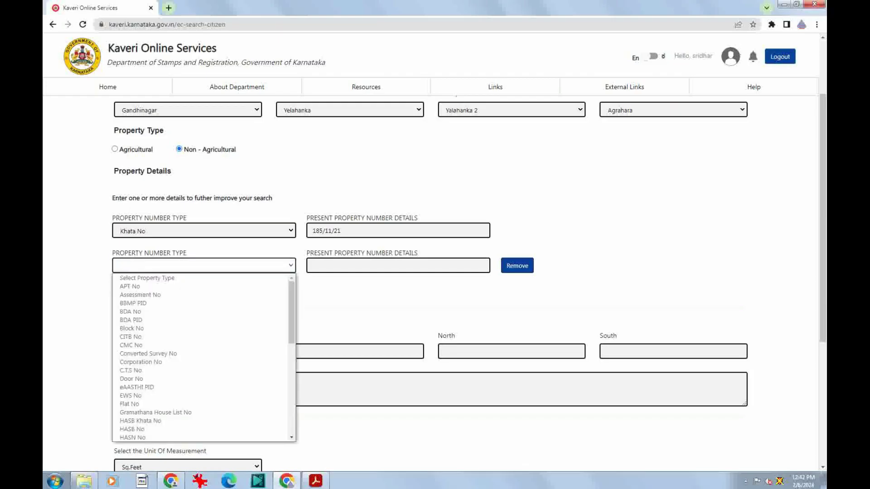
scroll(199, 358, down, 3)
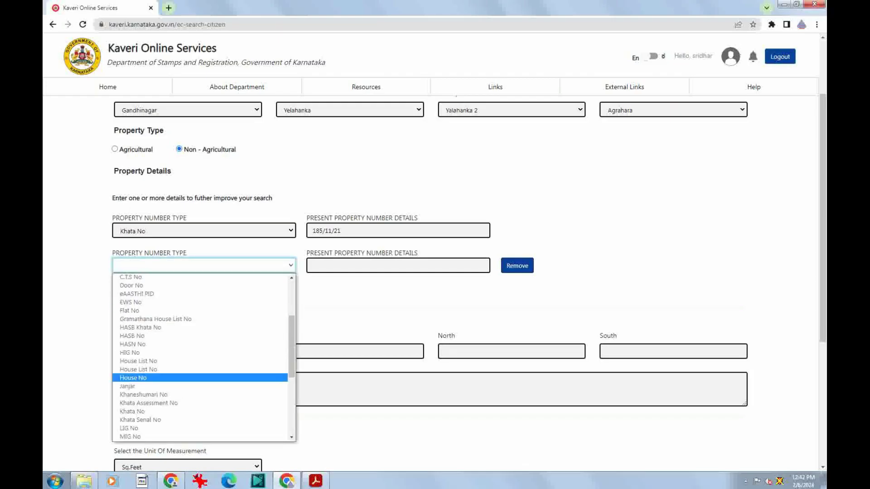
scroll(199, 358, down, 4)
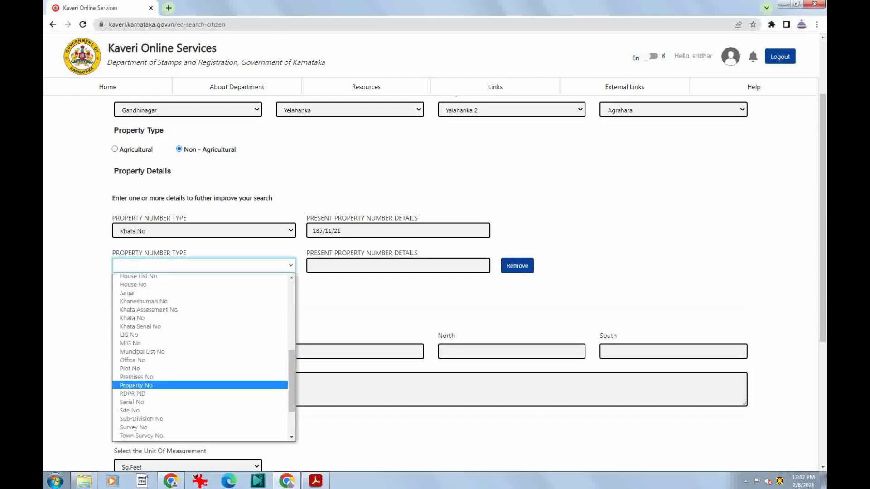
click(131, 410)
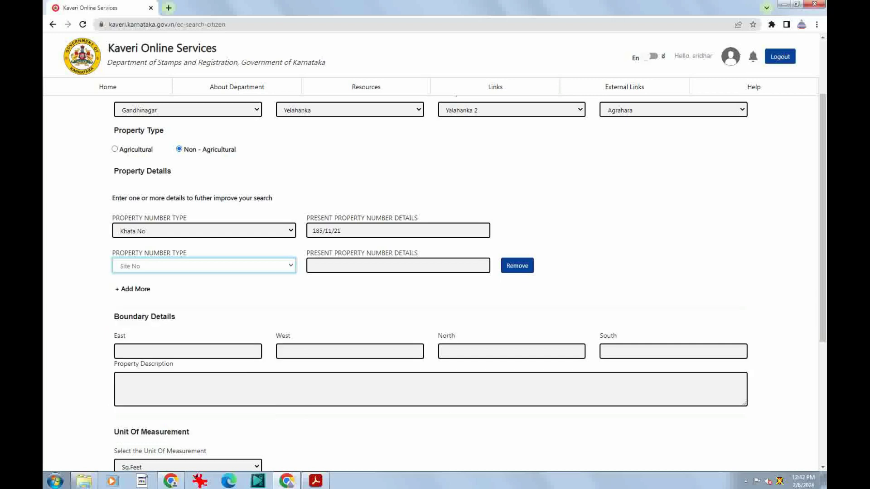
click(392, 266)
text(21)
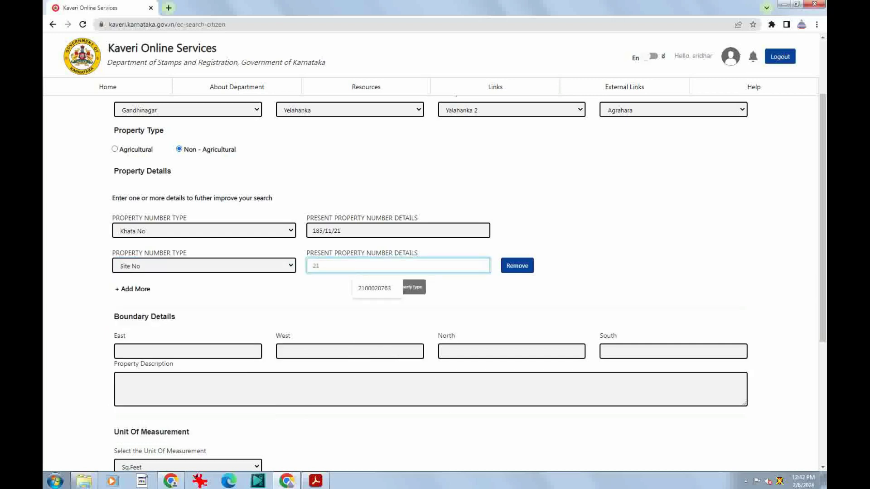
click(429, 295)
scroll(469, 283, down, 1)
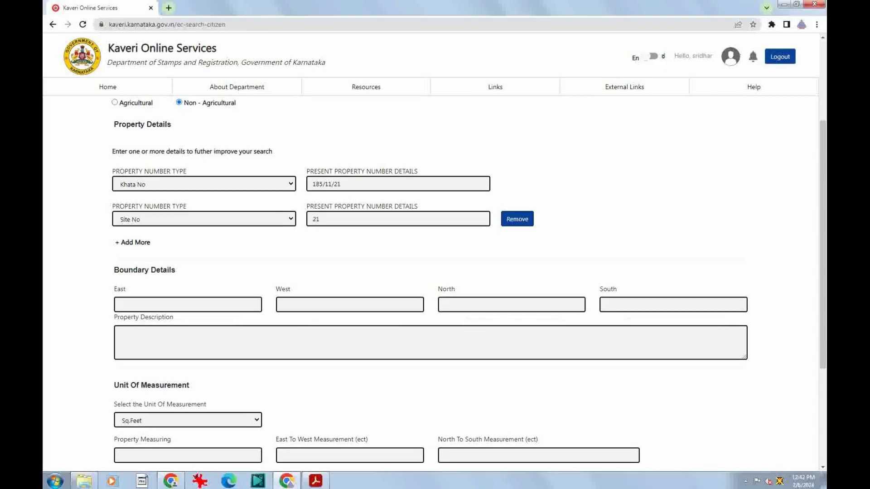
scroll(430, 362, down, 1)
scroll(431, 363, down, 2)
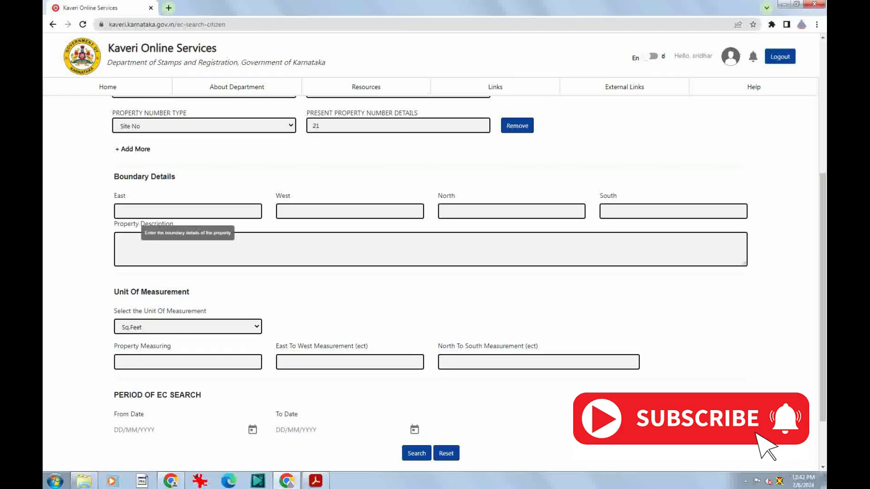
Enter 'road' for East and South, 'site no.22' for West and 'site no.20' for North
click(187, 212)
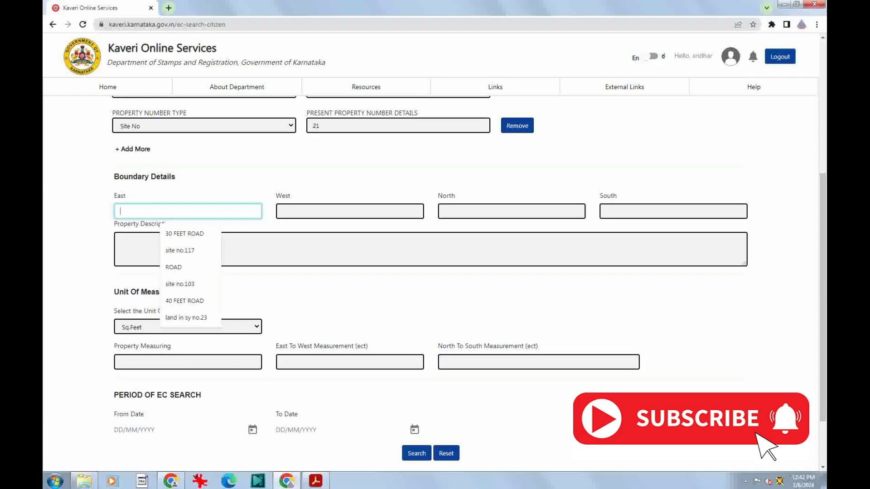
text(road)
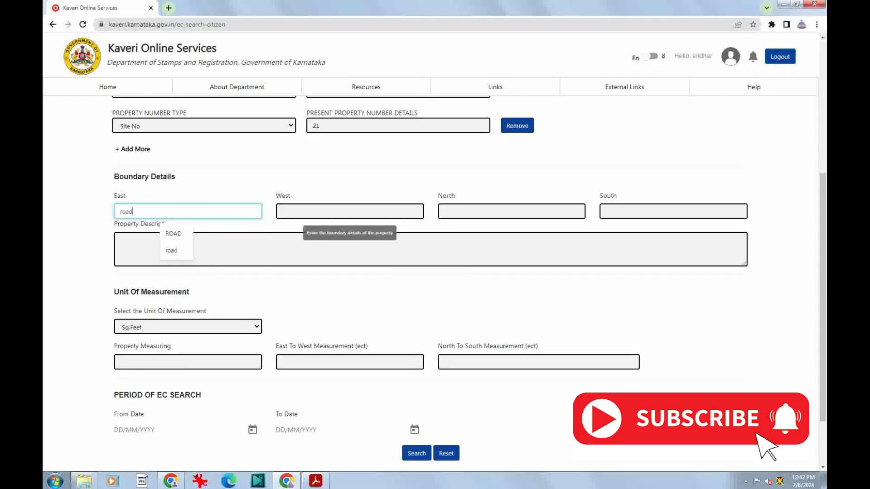
click(303, 212)
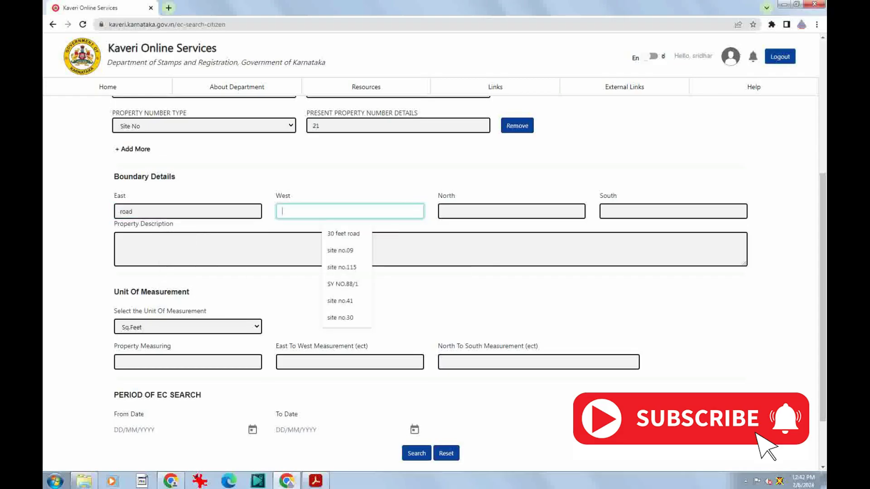
text(22)
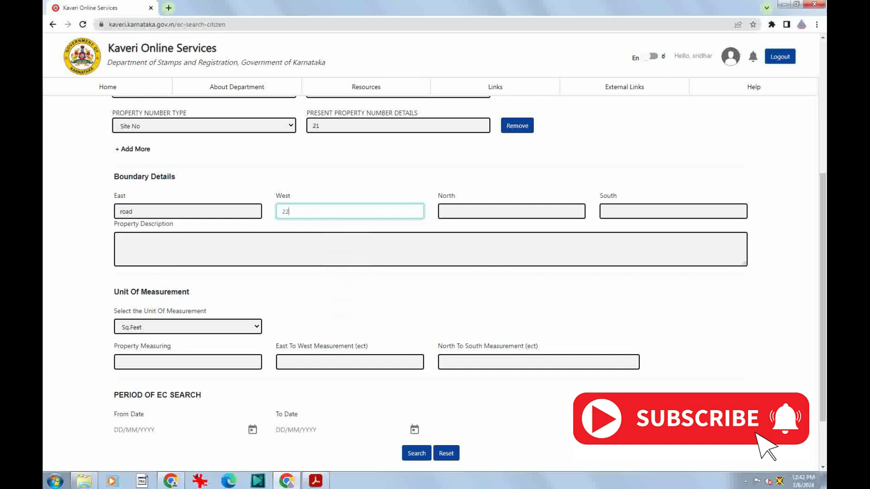
key(BackSpace)
key(BackSpace)
text(s)
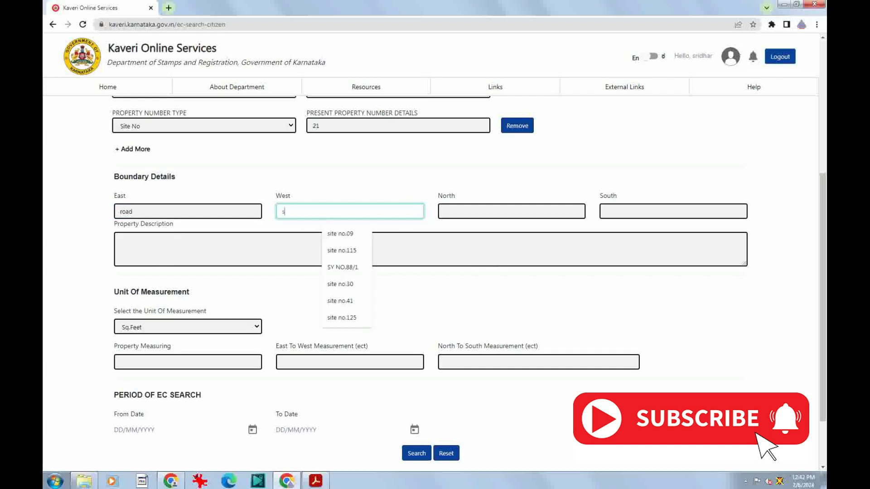
text(ite no.22)
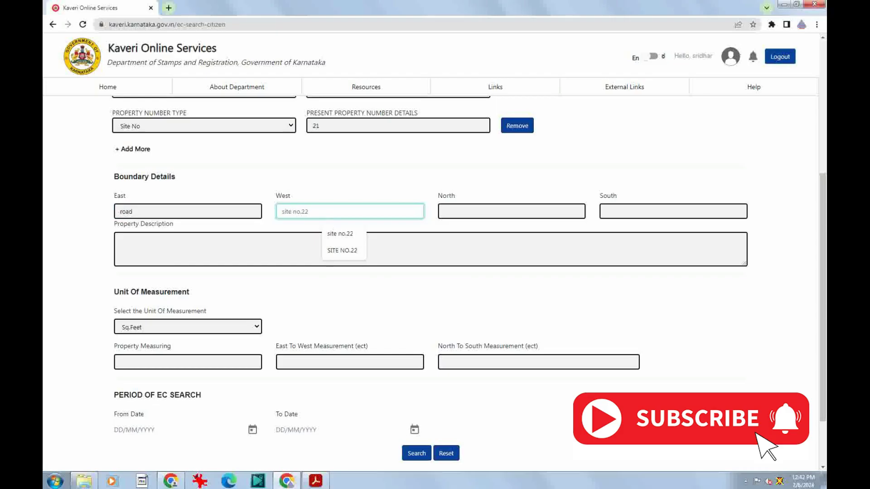
click(511, 211)
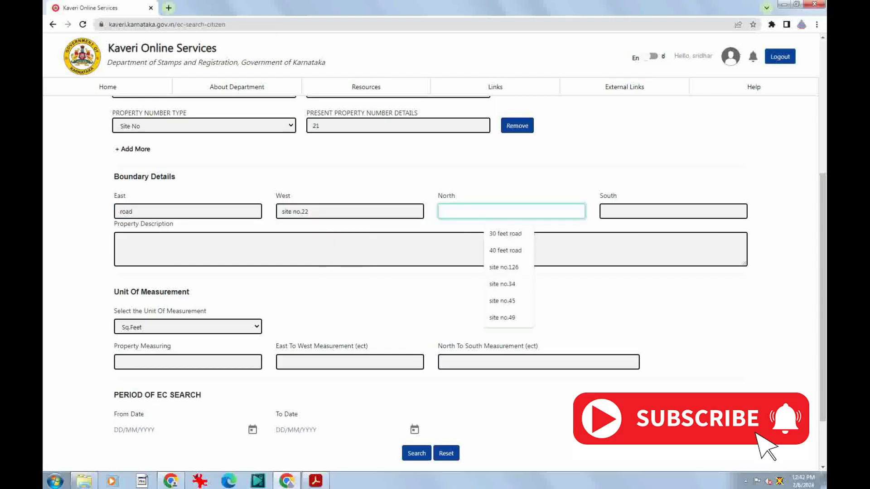
text(site no)
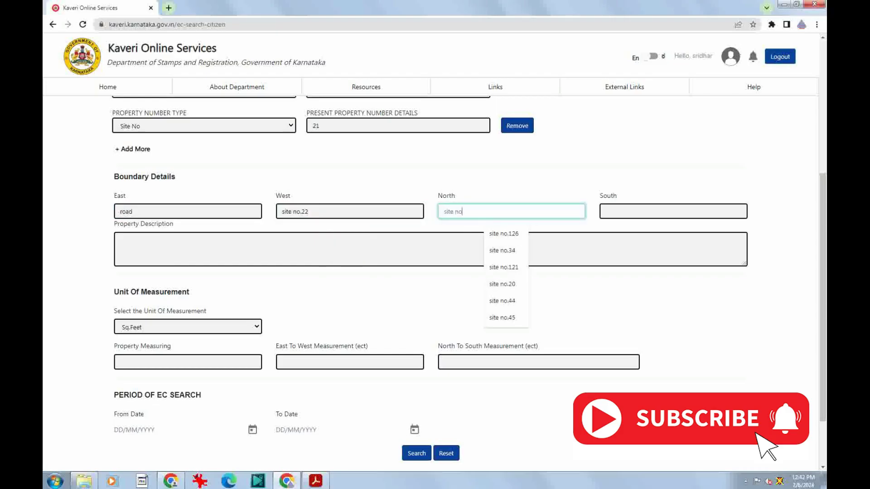
text(.20)
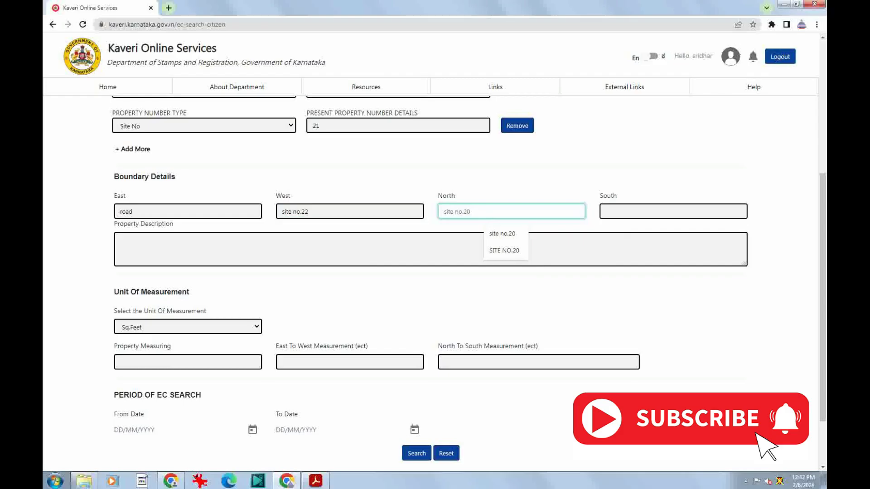
key(Tab)
text(road)
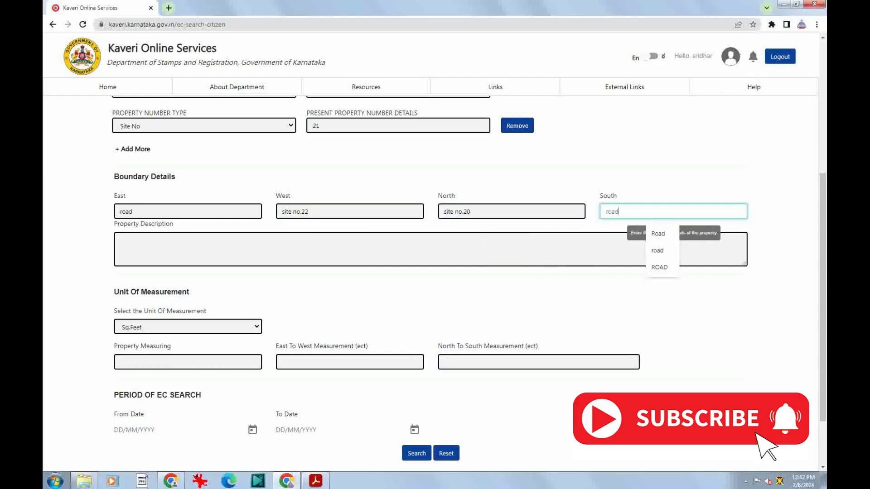
key(Tab)
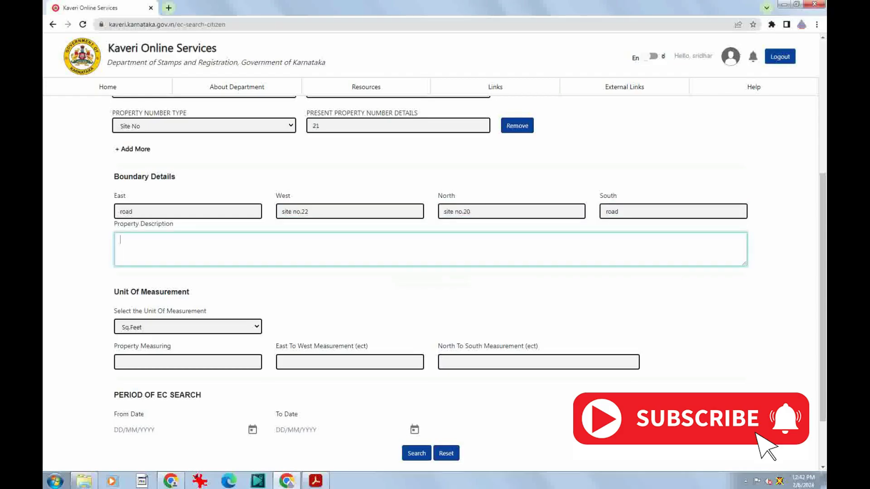
Keep Sq.Feet as the unit and enter area 1200, east-to-west 40, north-to-south 30
scroll(430, 272, down, 1)
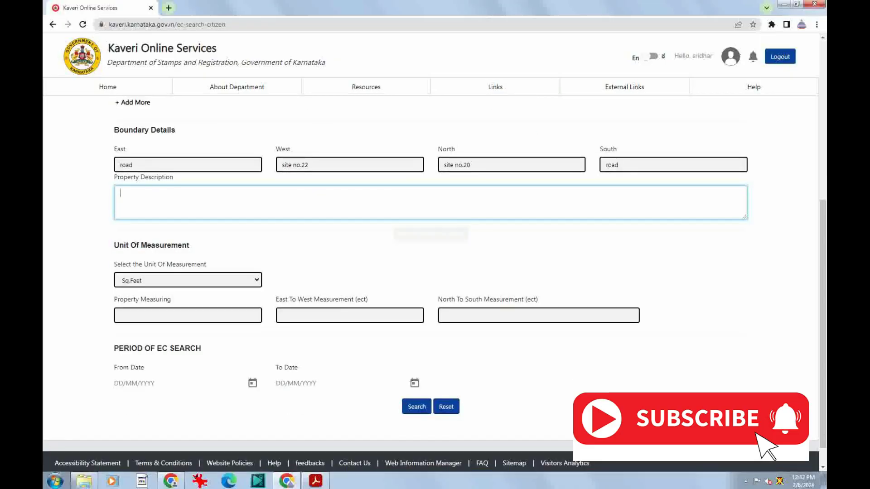
scroll(181, 253, down, 1)
click(181, 253)
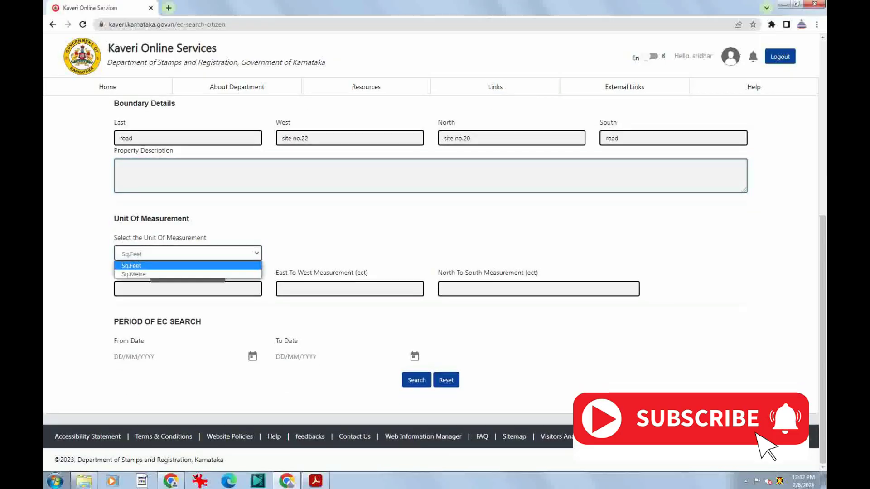
key(Down)
key(Up)
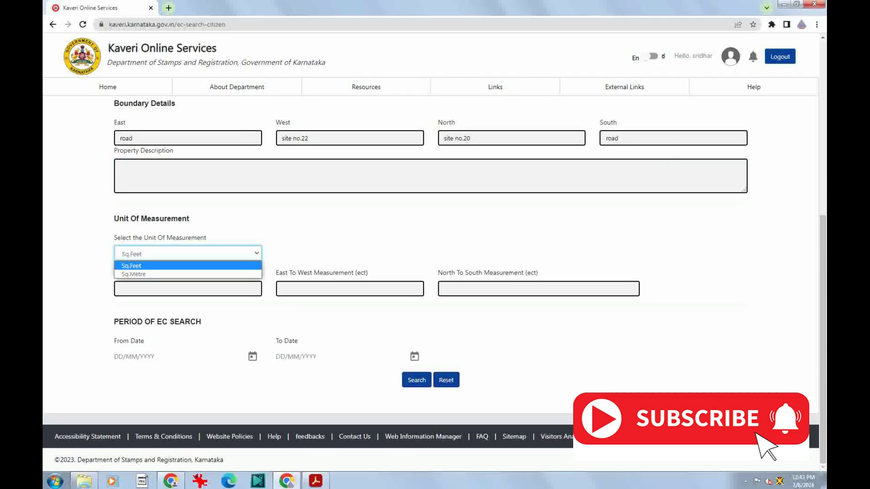
key(Return)
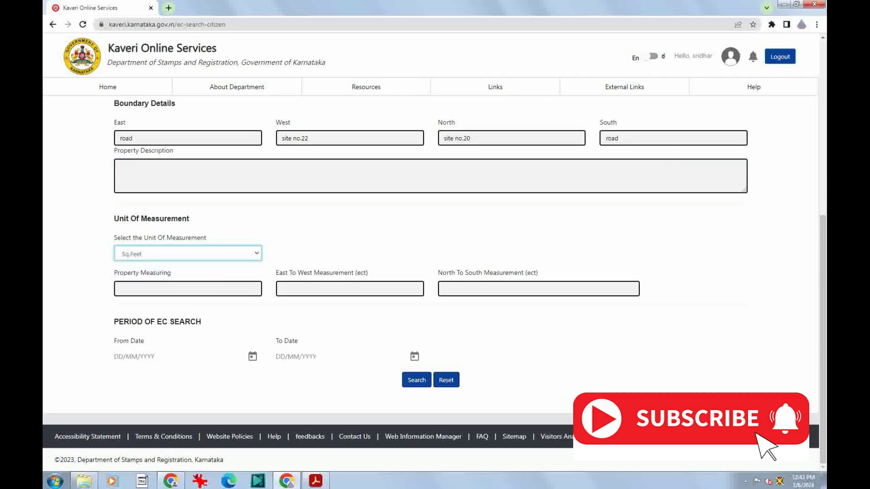
click(188, 289)
text(00)
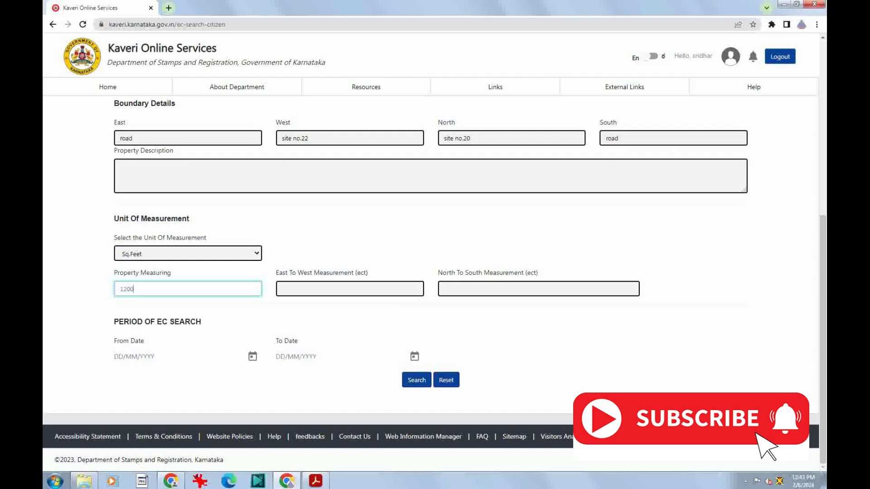
click(349, 289)
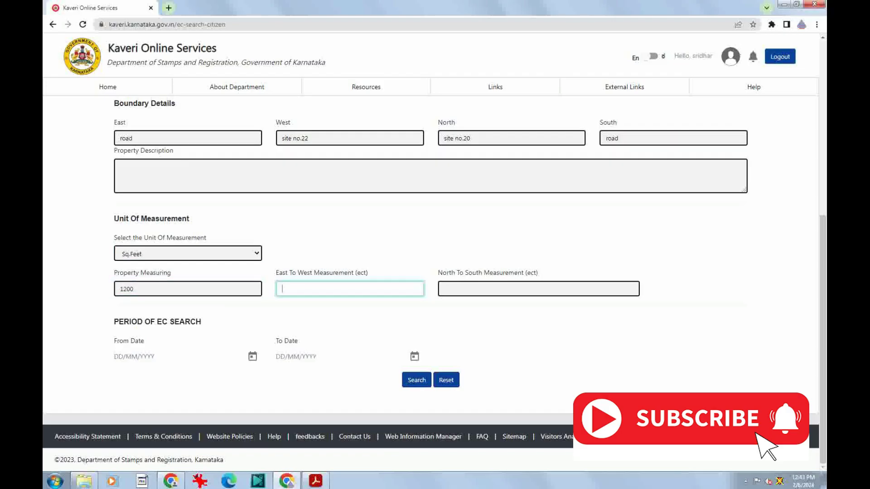
text(40)
click(538, 289)
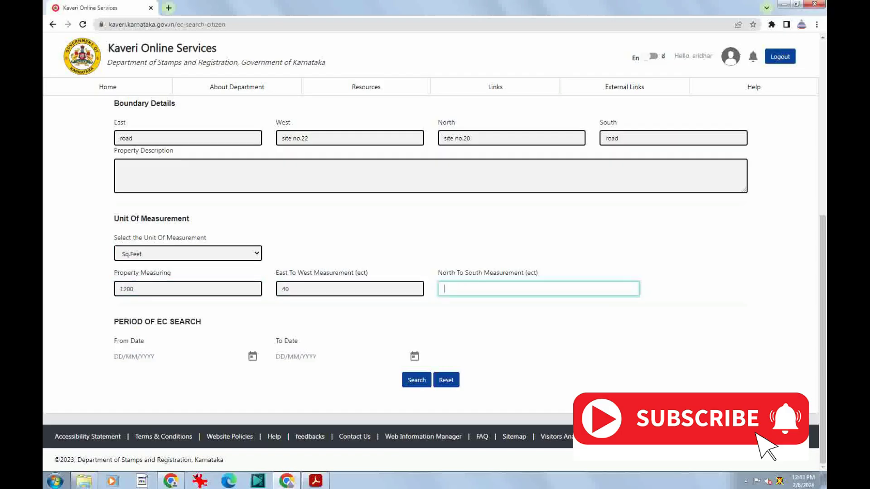
text(30)
scroll(435, 281, up, 1)
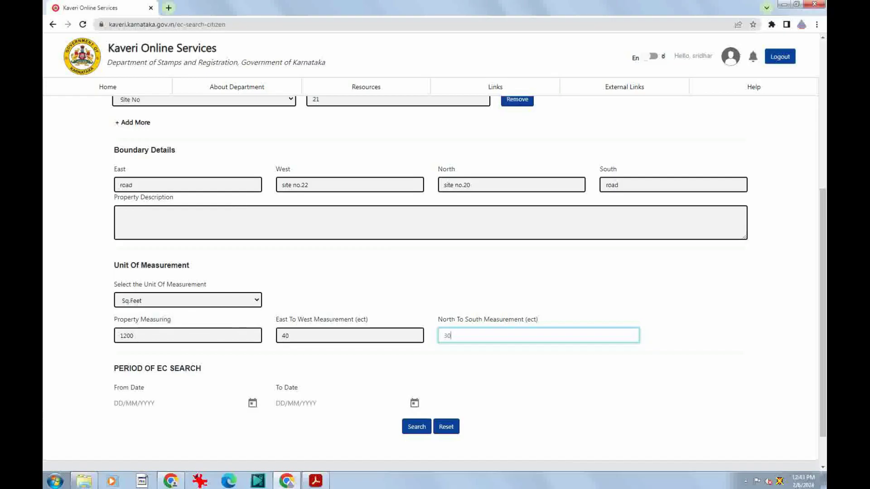
scroll(430, 271, down, 2)
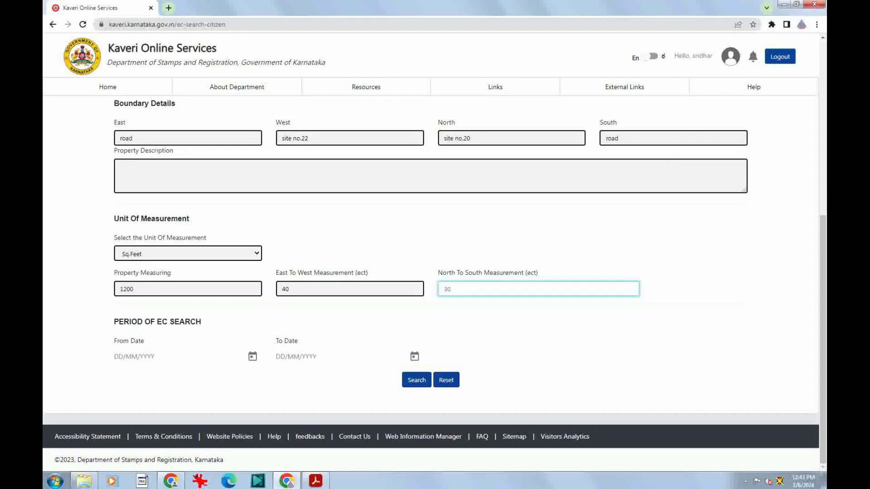
Pick 1 January 2003 as the From Date in the calendar
click(252, 356)
click(140, 203)
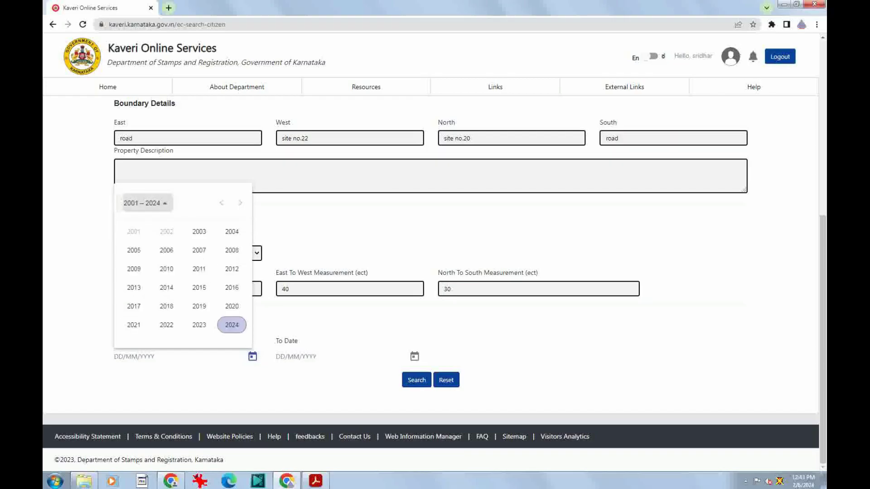
click(199, 232)
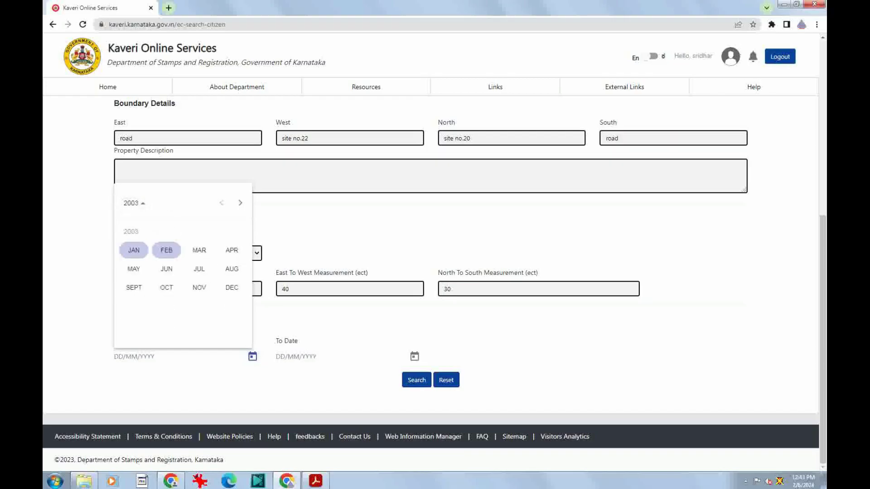
click(134, 250)
click(182, 244)
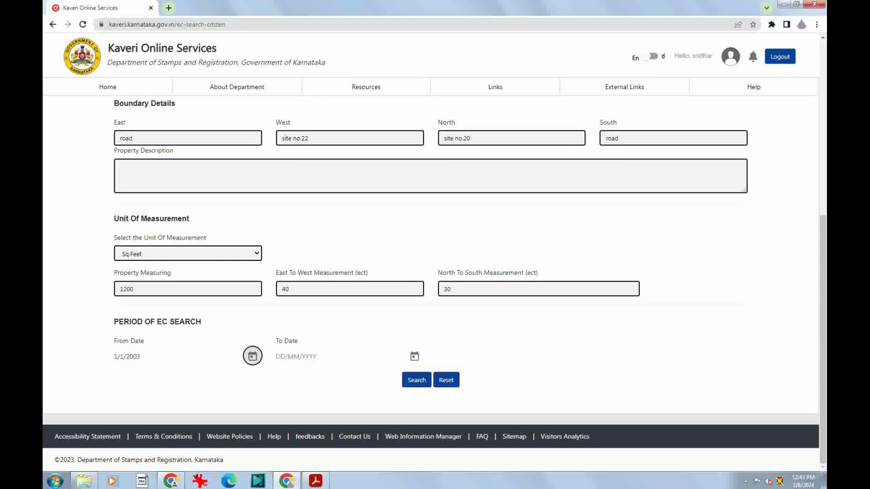
click(414, 356)
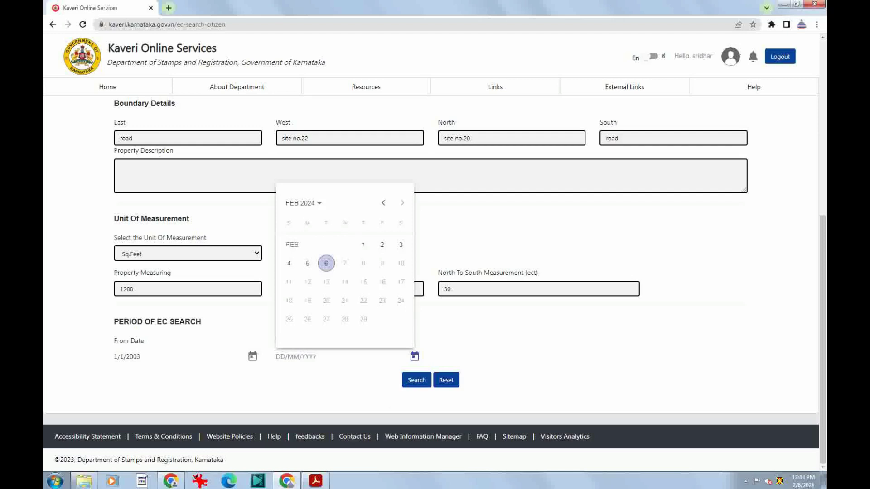
Set To Date 6/2/2024, run the search, review the Form 15 results, and resubmit
click(326, 263)
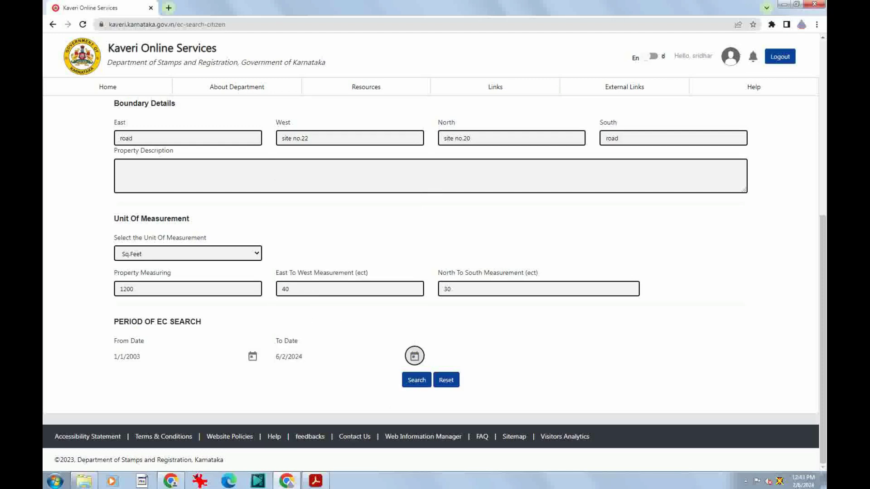
click(417, 380)
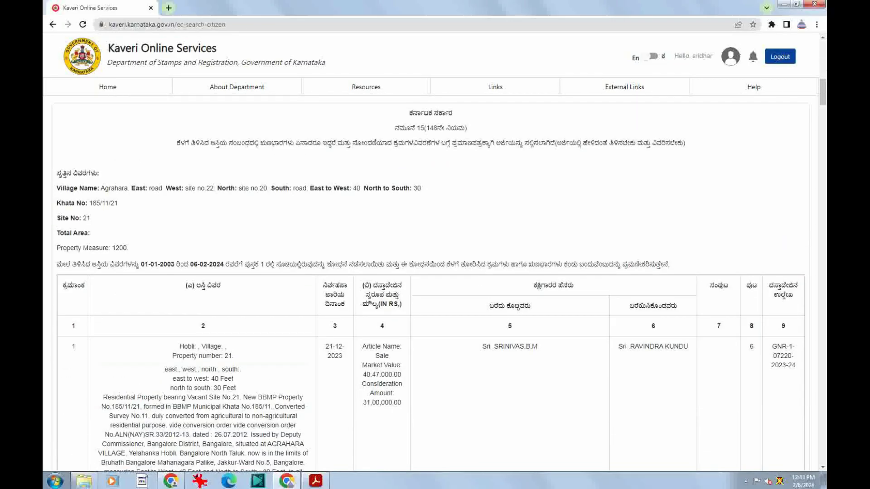
scroll(430, 285, down, 1)
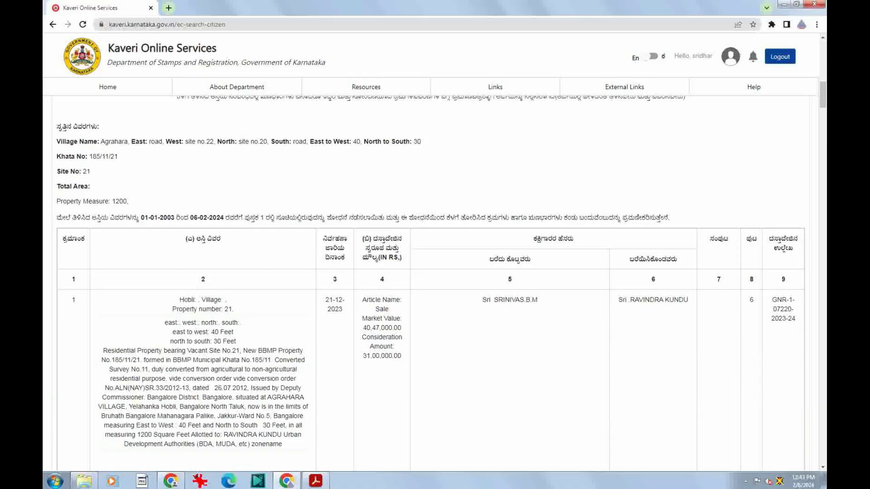
scroll(430, 278, up, 1)
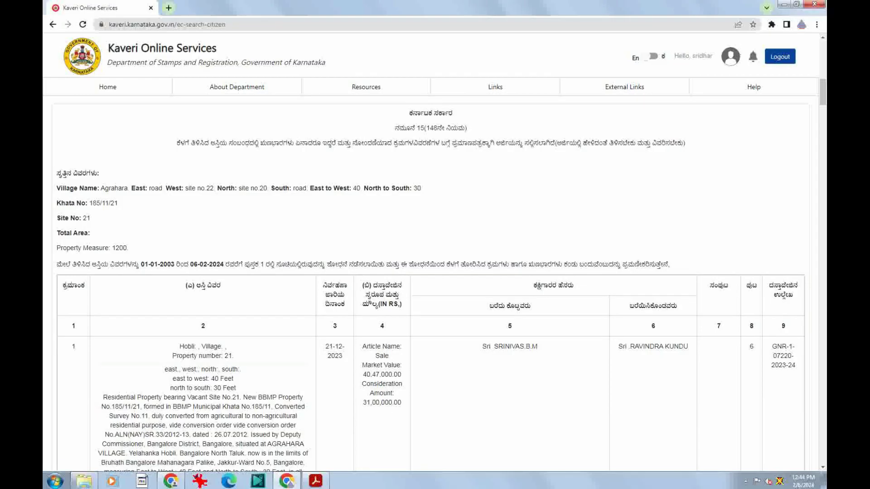
scroll(430, 290, down, 4)
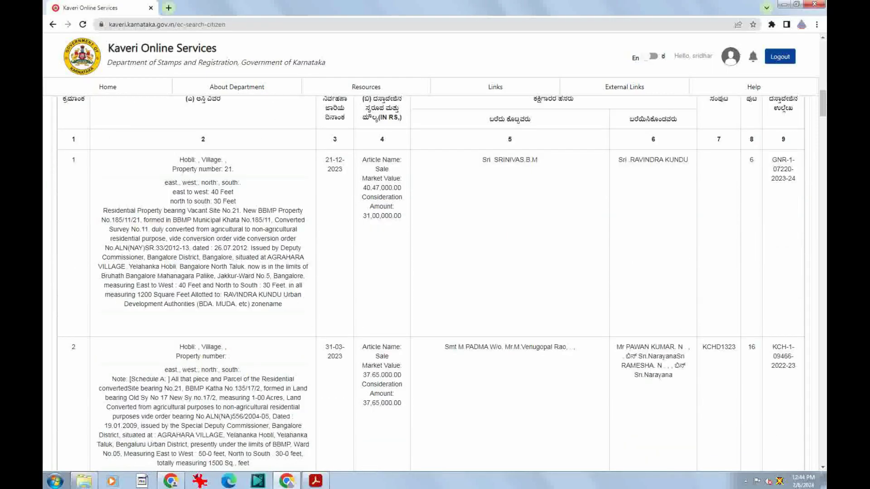
scroll(430, 290, down, 5)
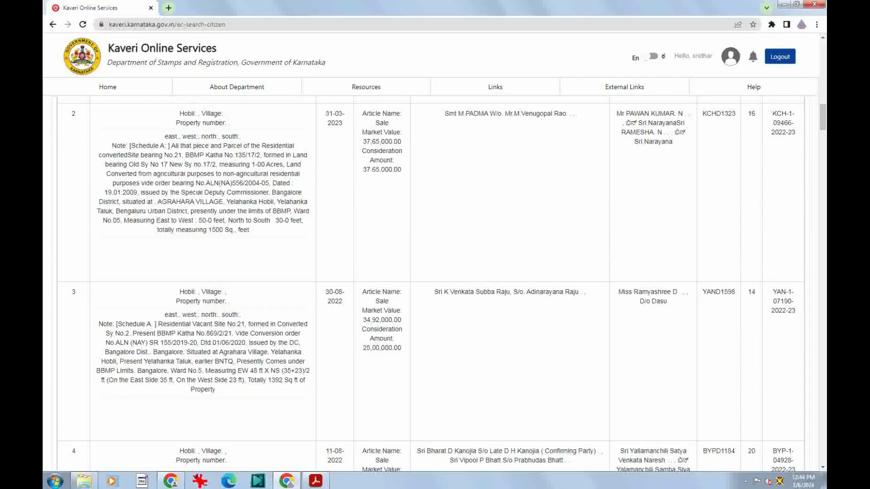
scroll(430, 290, down, 12)
scroll(430, 290, down, 8)
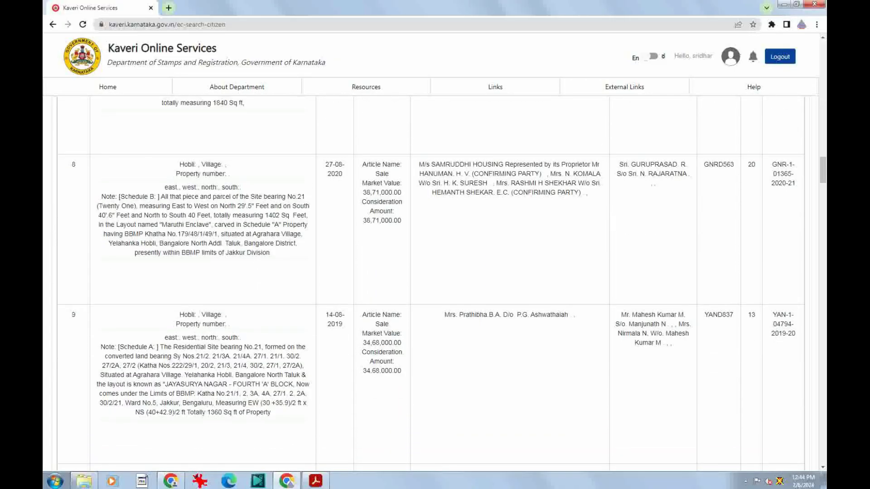
scroll(430, 290, up, 20)
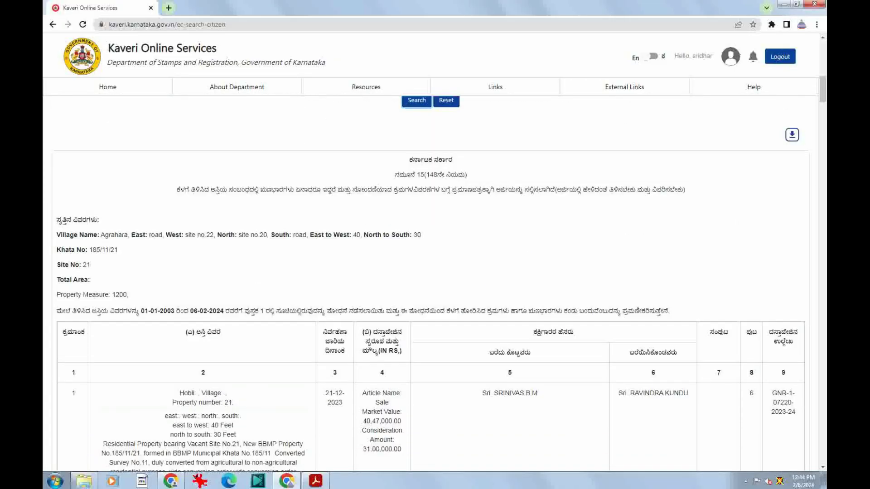
key(Return)
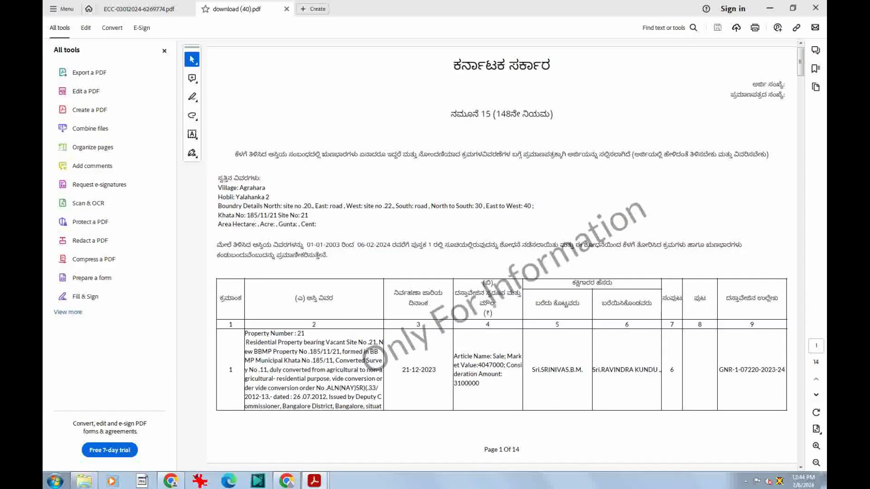
Scroll through the watermarked 14-page EC preview download (40).pdf, then return to Chrome
scroll(502, 254, down, 2)
scroll(501, 254, up, 2)
scroll(502, 254, down, 6)
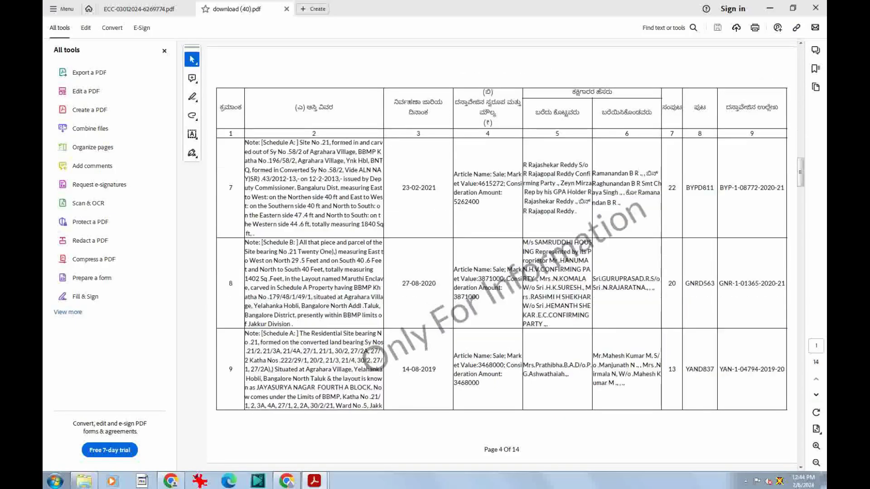
scroll(502, 254, down, 3)
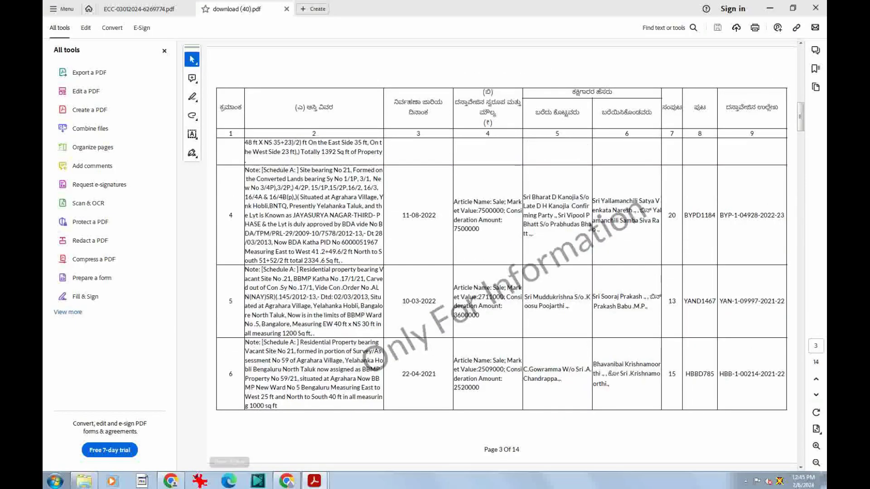
click(287, 481)
Confirm the EC results match the property, choose a digitally signed EC, and submit the application
click(91, 7)
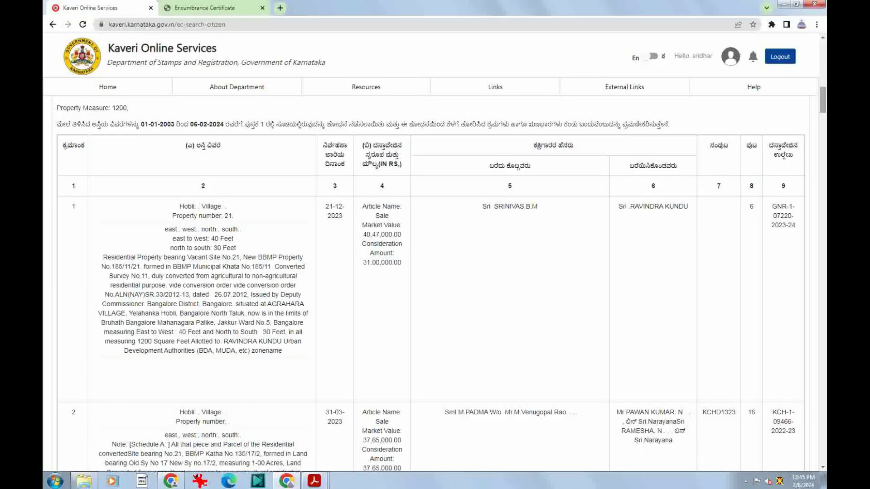
drag(823, 100, 823, 450)
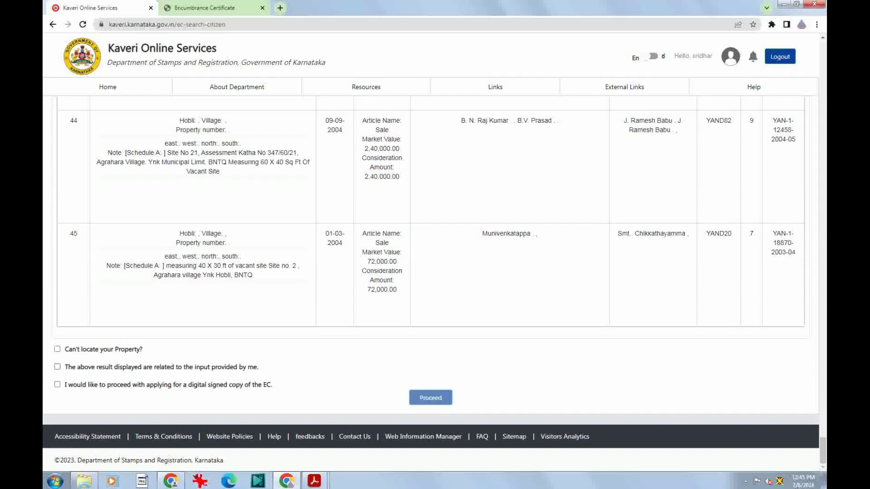
click(57, 366)
click(57, 384)
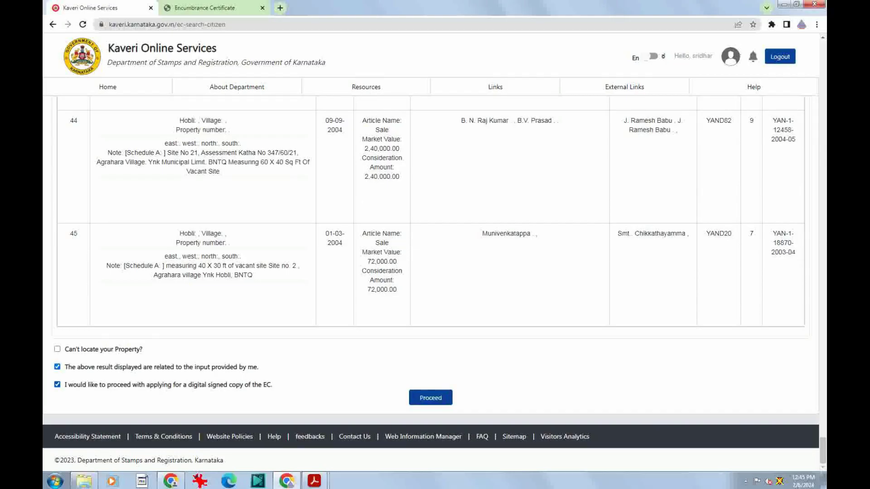
click(430, 398)
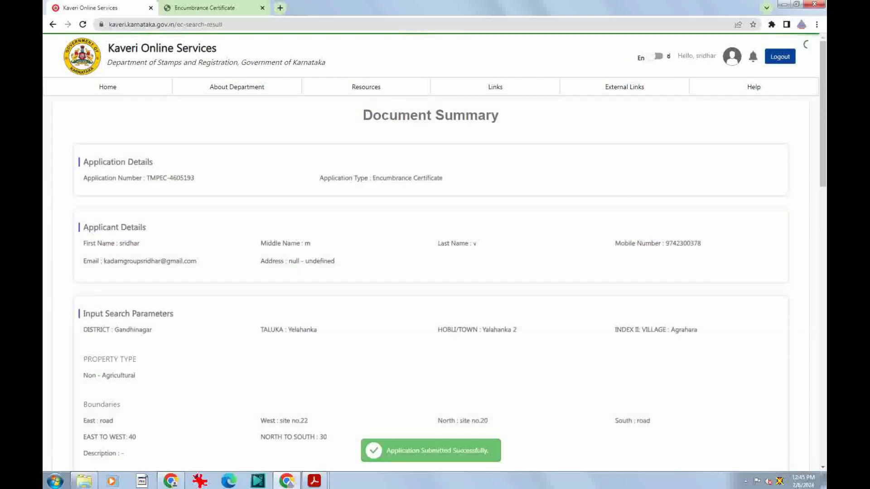
Start paying the ₹250.00 EC application fee and accept the payment instructions
scroll(430, 272, down, 15)
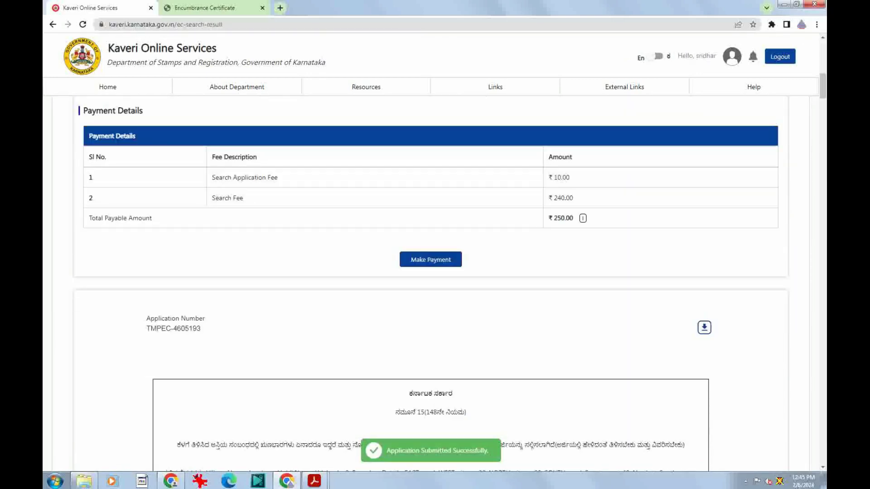
scroll(430, 272, down, 1)
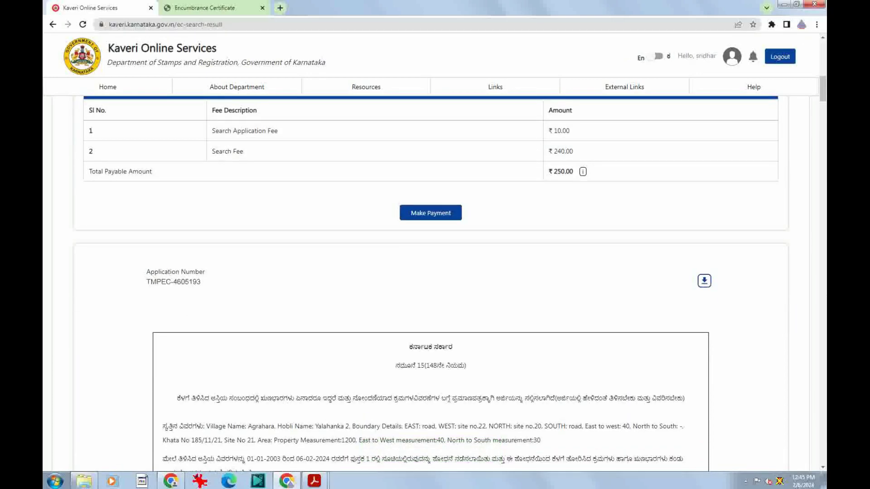
scroll(430, 272, up, 2)
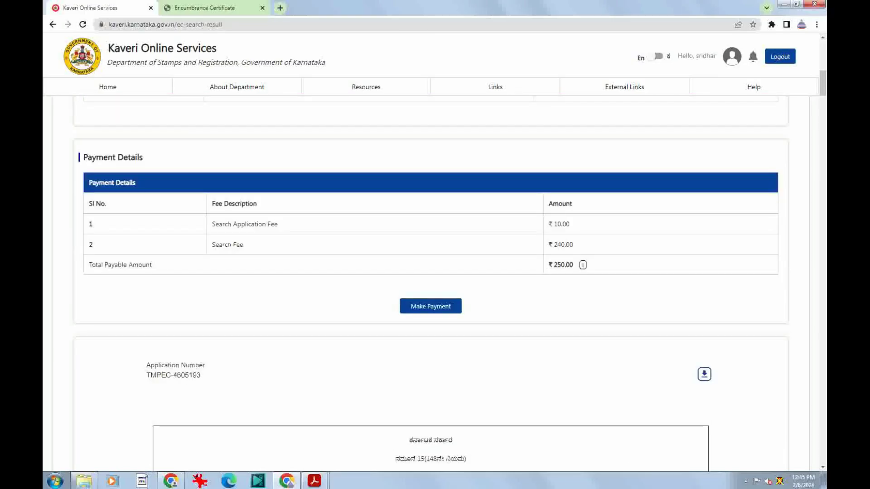
click(430, 306)
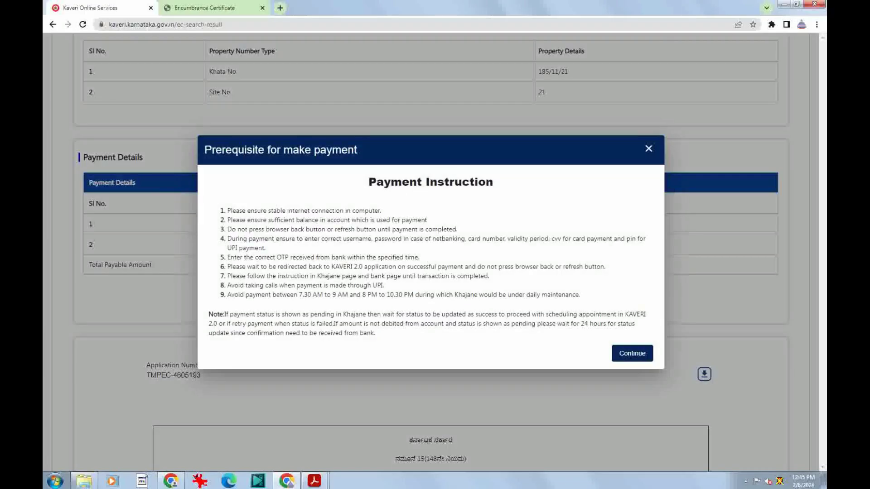
click(632, 353)
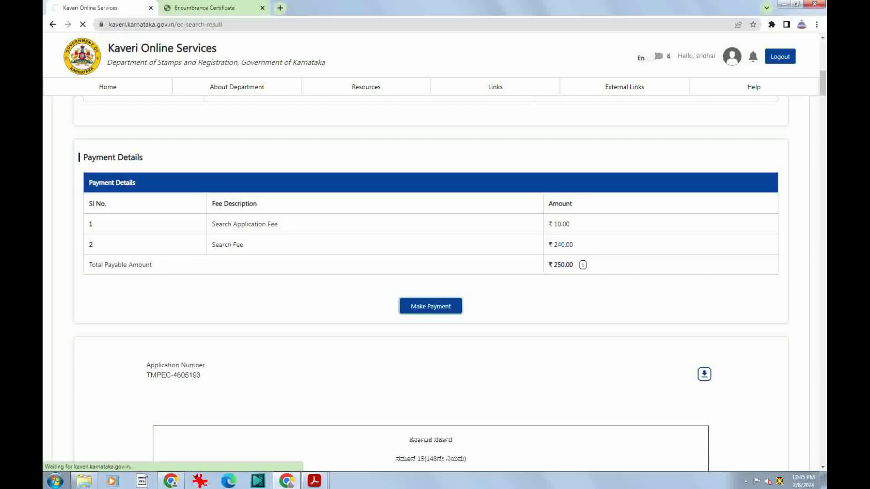
scroll(432, 356, up, 3)
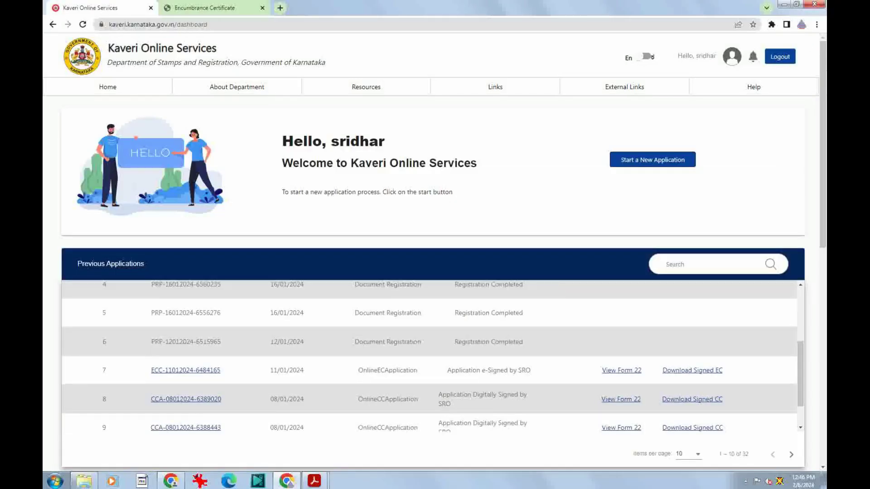
Open the signed EC PDF for the 11/01/2024 application in Acrobat
scroll(433, 356, down, 3)
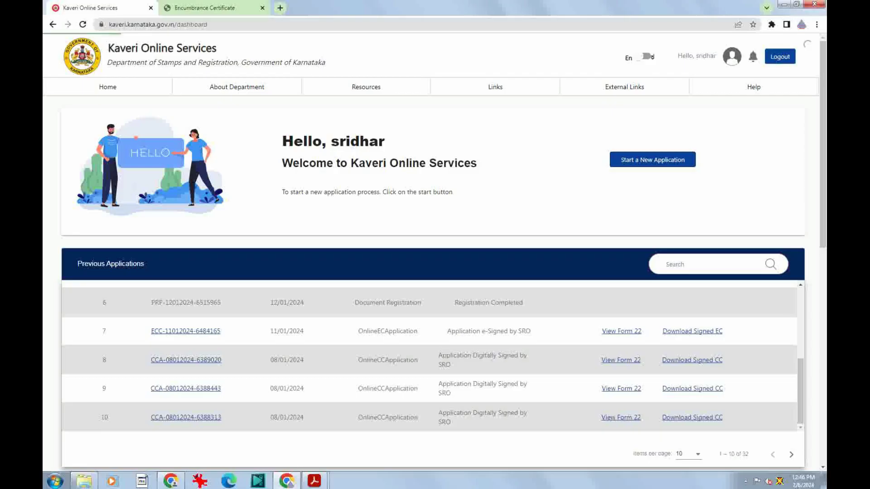
click(314, 481)
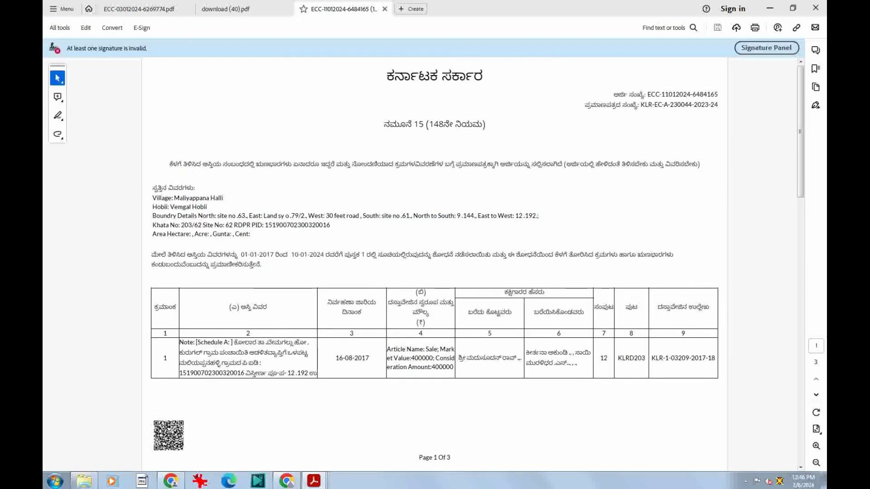
Page through the 3-page signed EC, checking the last-page signature block, then return to Chrome
scroll(434, 264, down, 15)
key(Home)
key(Page_Down)
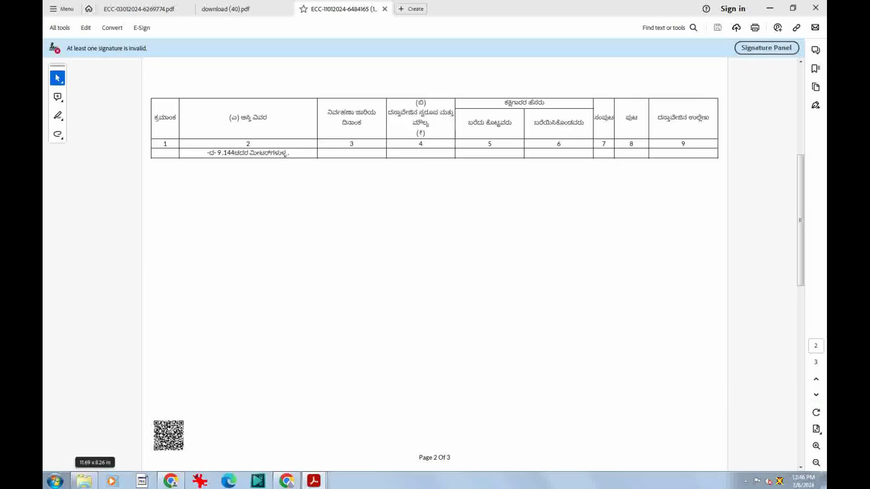
key(Page_Up)
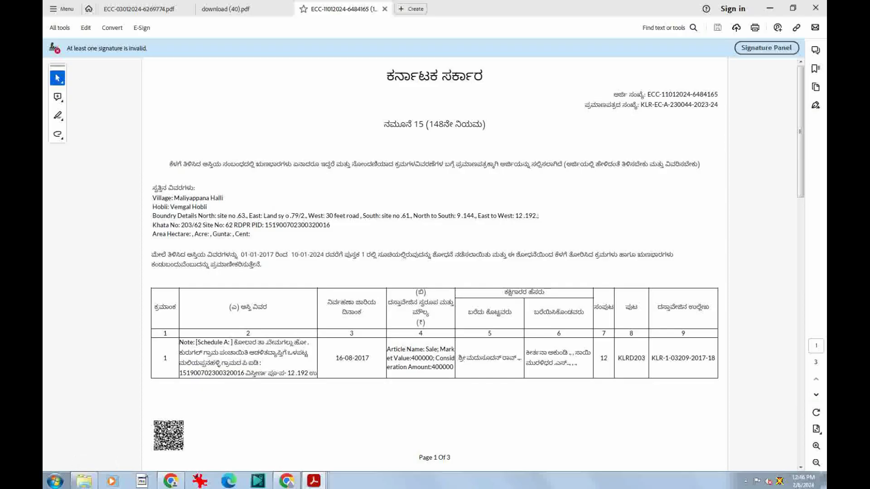
key(End)
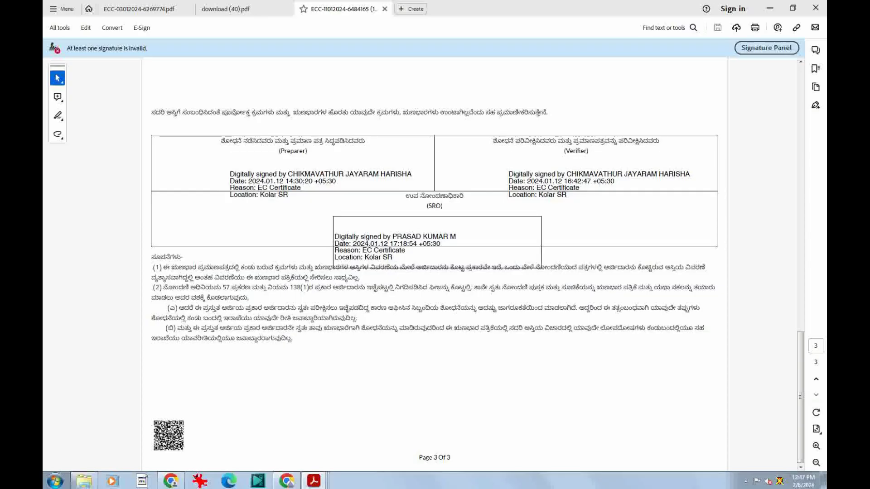
key(Home)
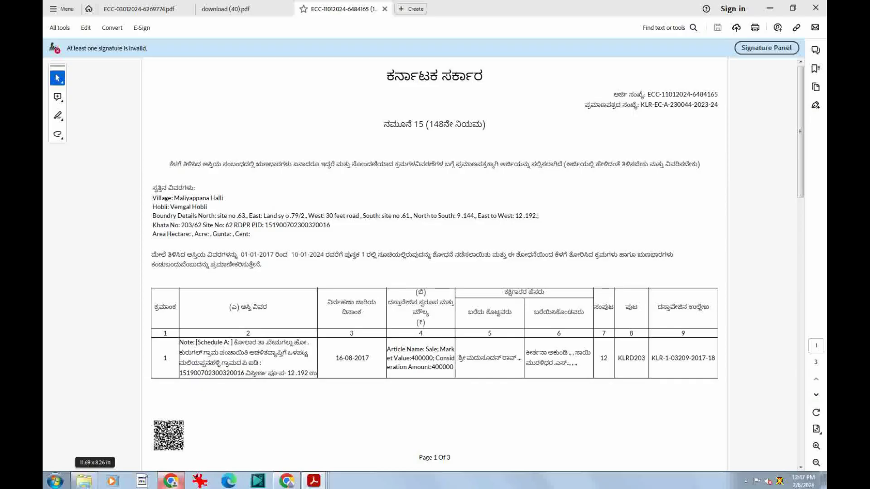
key(alt+Tab)
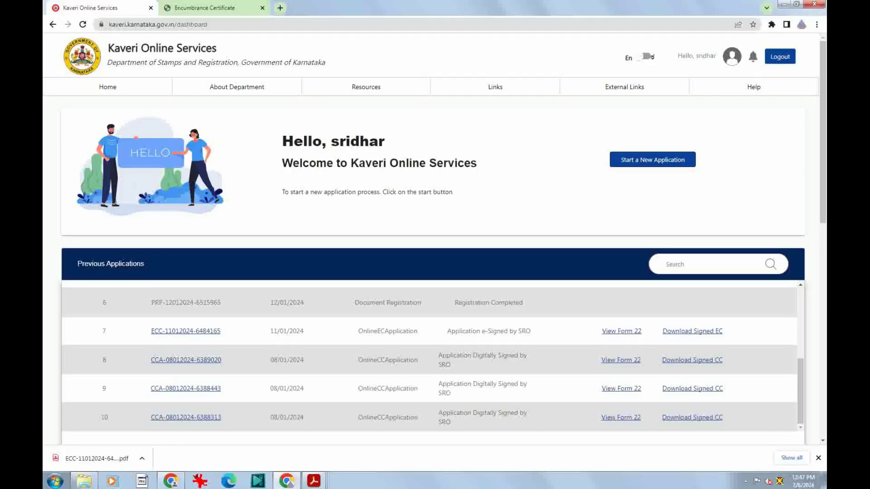
Check the new EC application shows Pending for Payment, then reopen download (40).pdf in Acrobat
scroll(432, 358, up, 5)
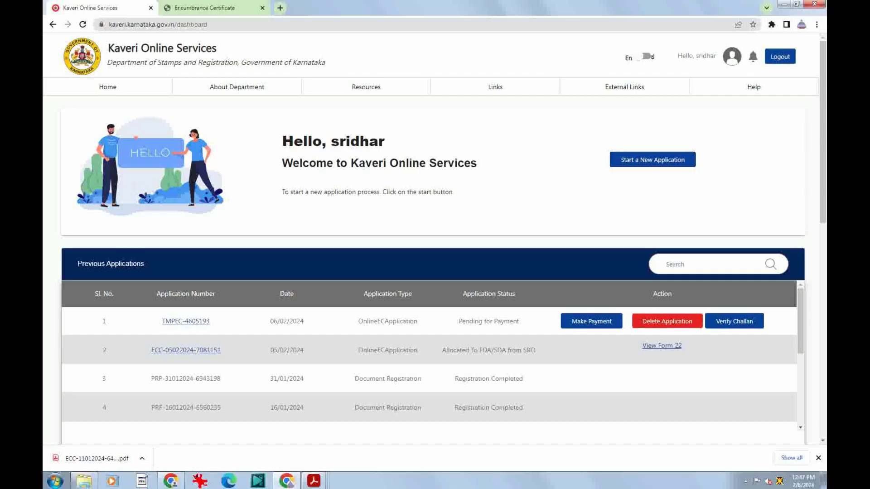
mouse_move(314, 480)
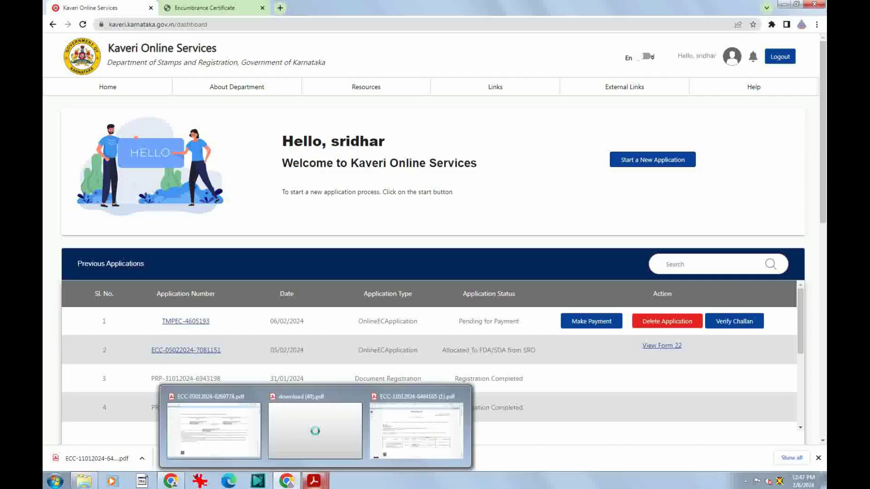
click(315, 430)
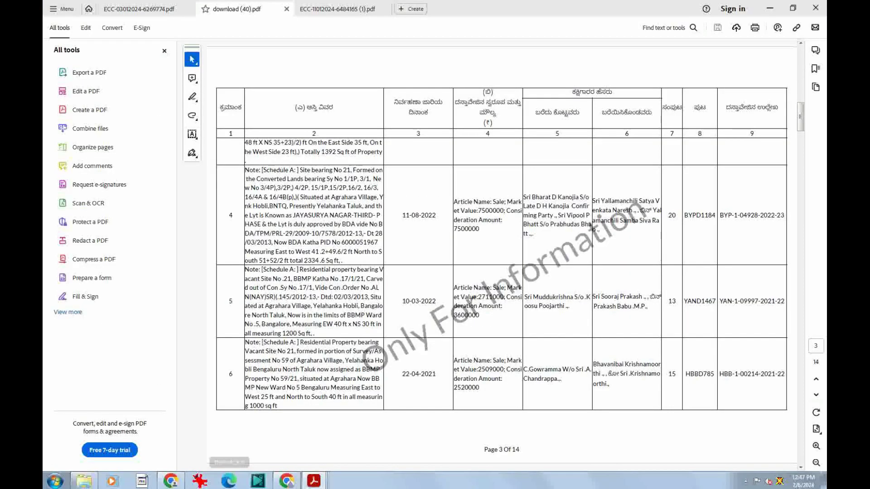
Scroll download (40).pdf back to page 1, then return to the Kaveri dashboard
scroll(502, 254, up, 5)
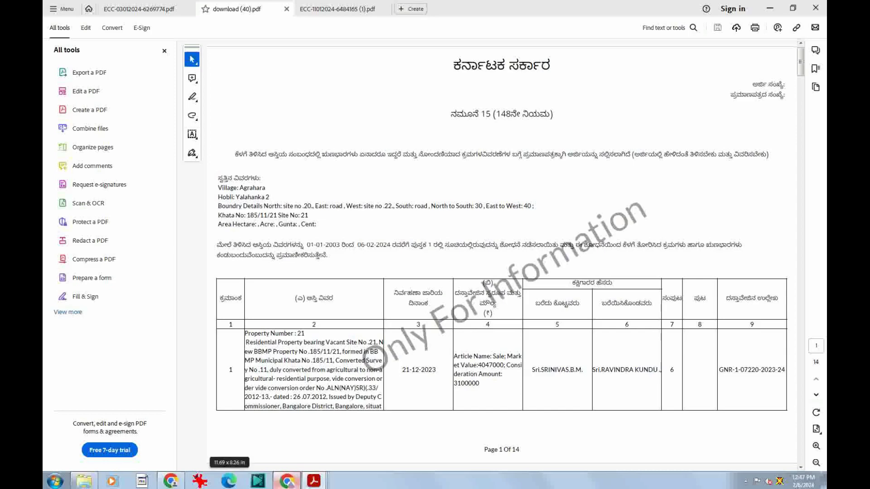
click(287, 481)
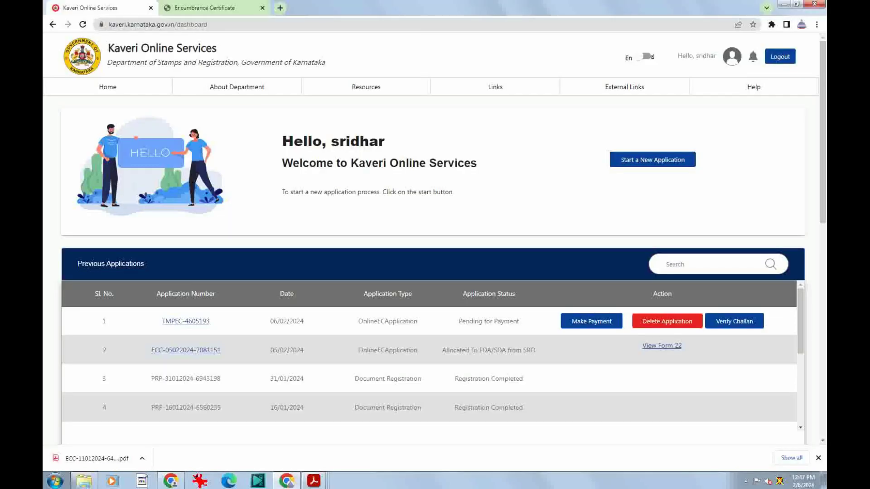
Begin a new Certified Copy (Online CC) application and dismiss the prerequisites notice
click(652, 159)
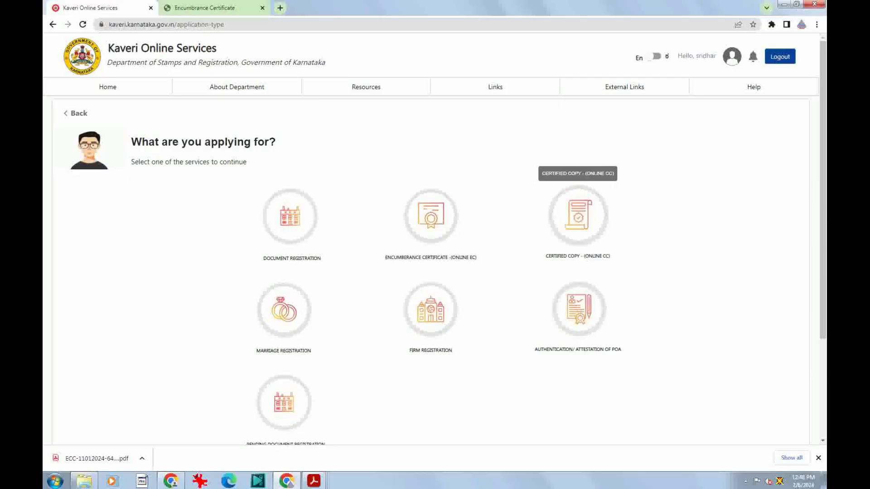
click(578, 215)
click(619, 311)
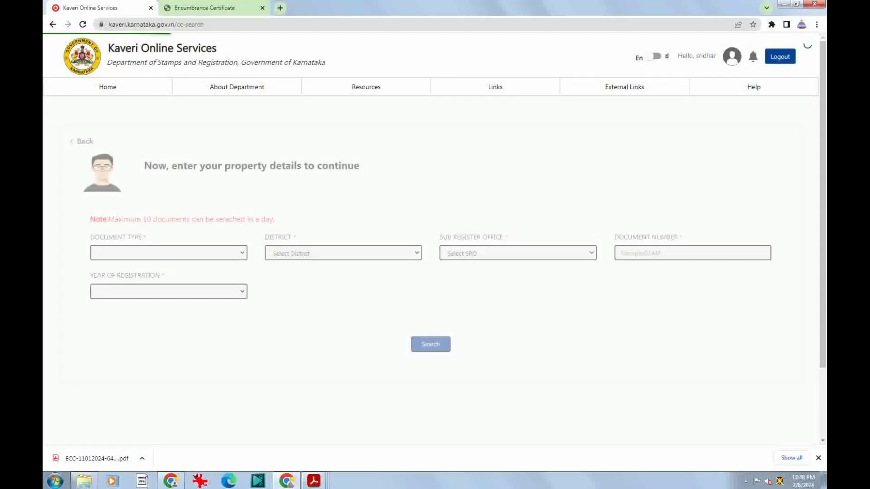
click(169, 252)
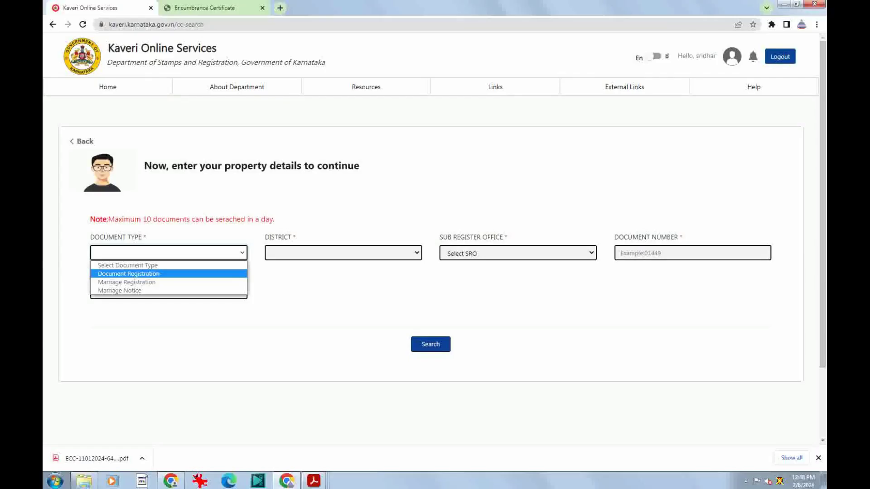
Select Document Registration, district Gandhinagar, sub register office Ganganagar and book type Book-1
click(128, 274)
click(343, 253)
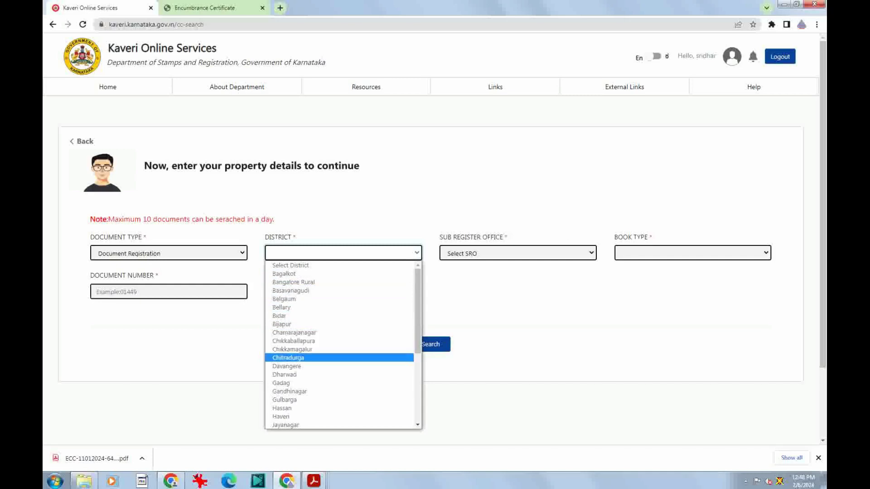
click(289, 391)
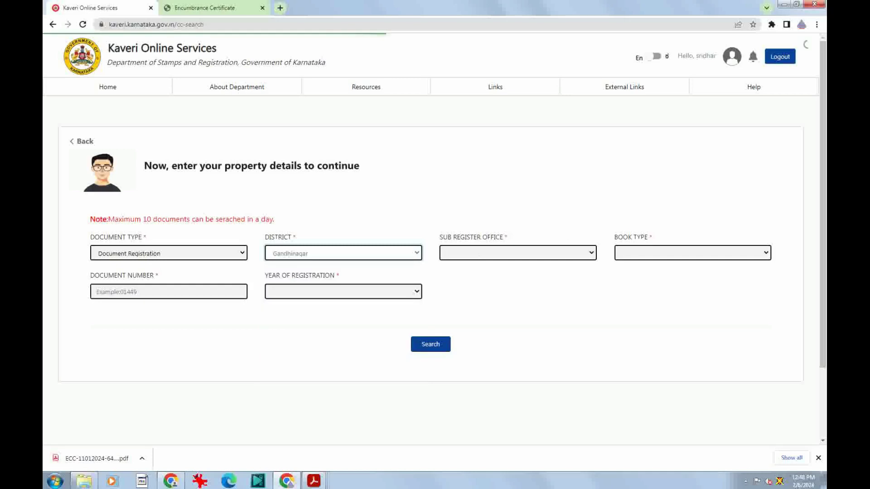
click(518, 253)
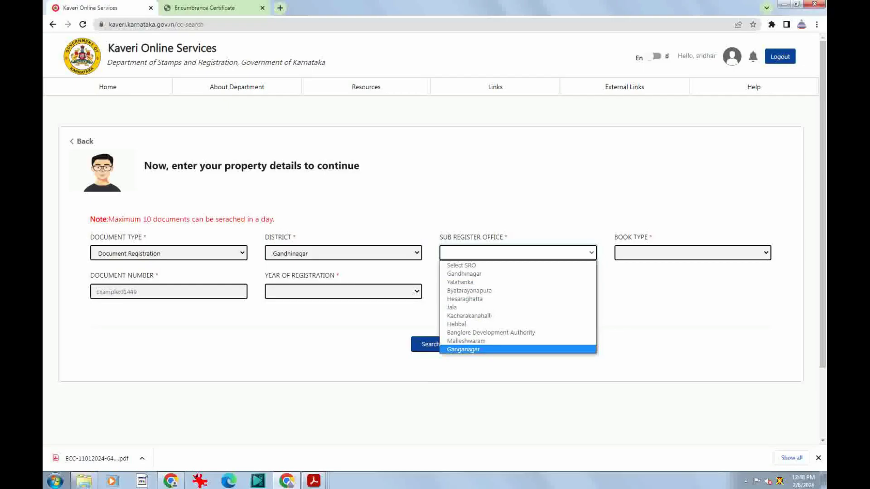
click(463, 350)
click(692, 252)
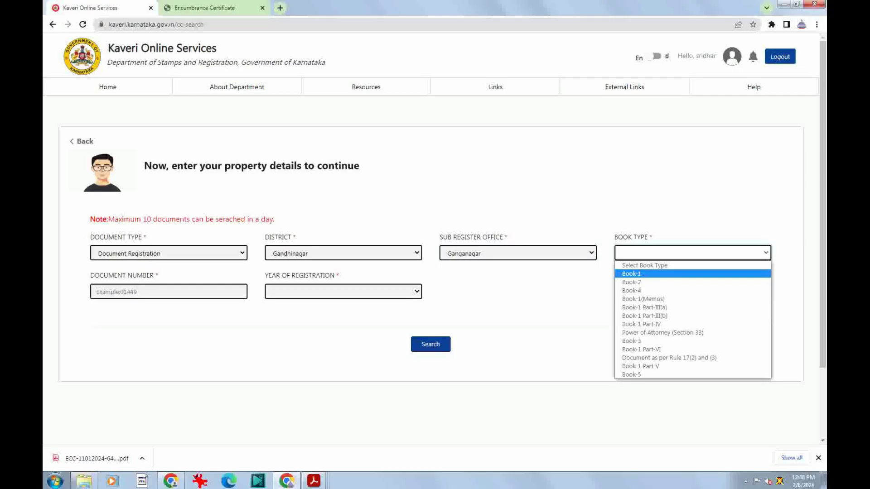
click(632, 273)
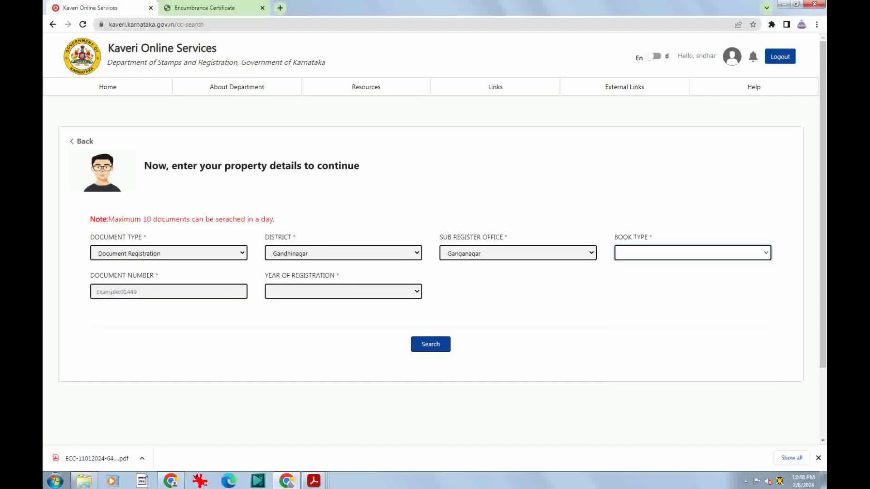
click(169, 292)
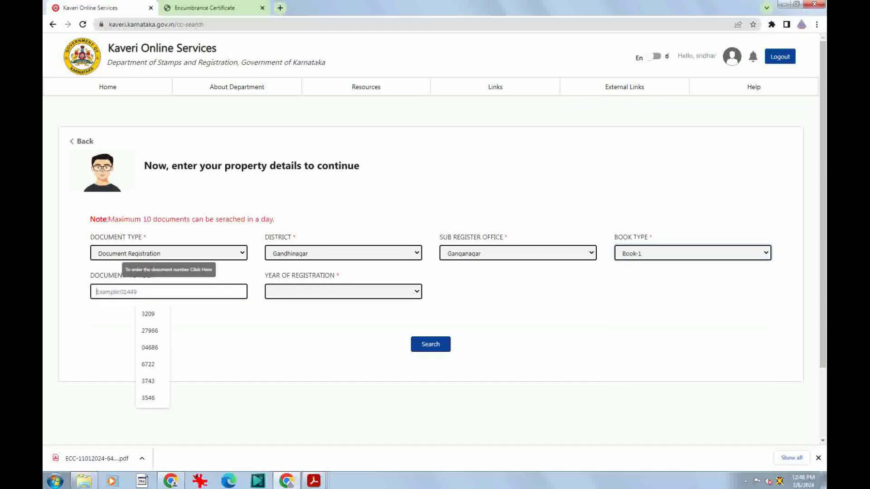
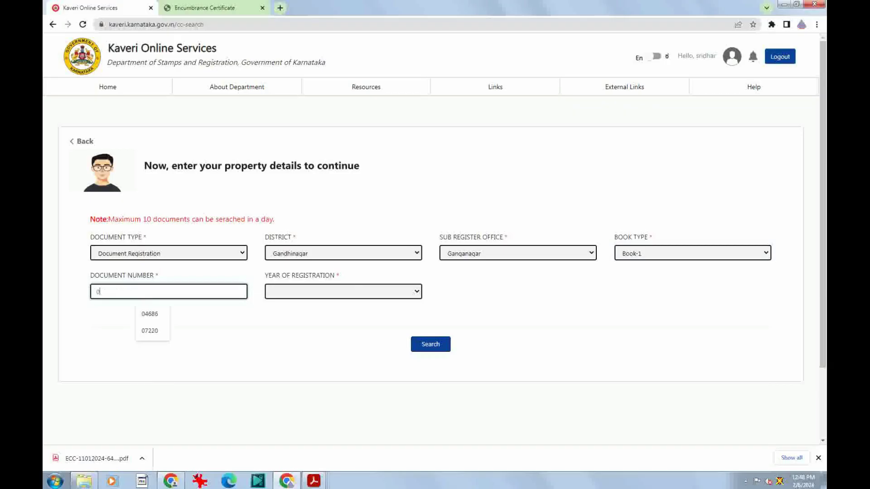
click(149, 313)
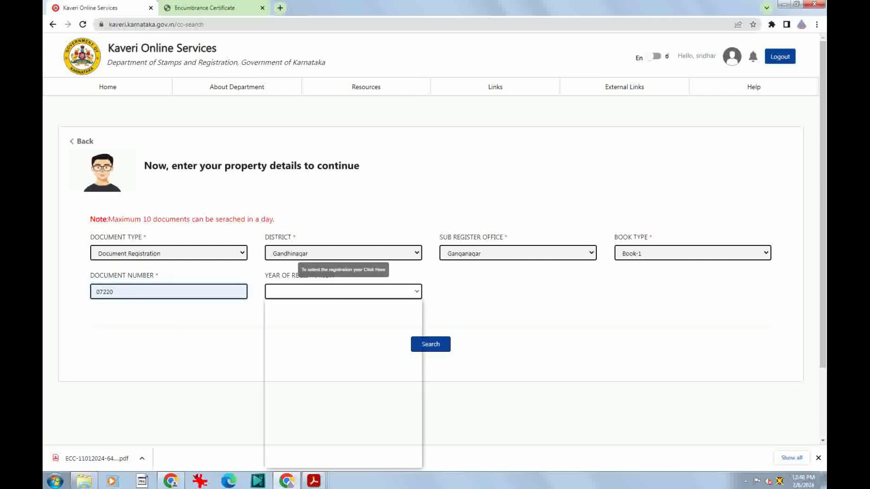
click(343, 291)
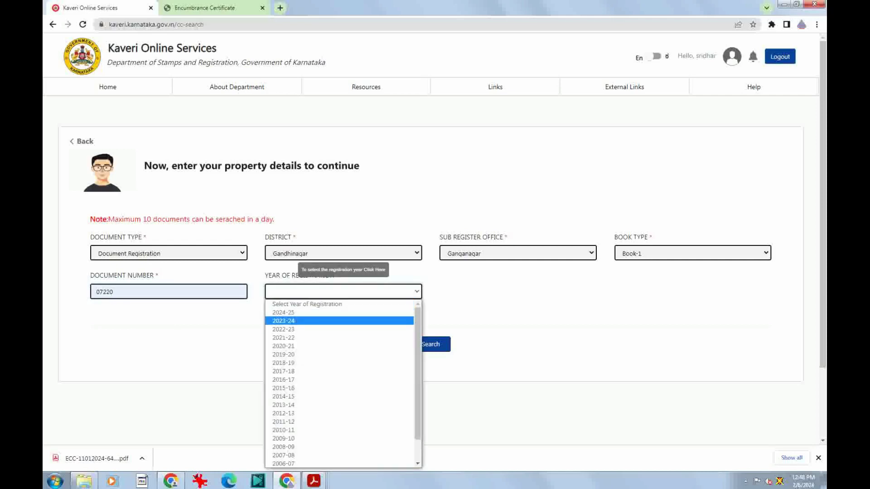
click(284, 320)
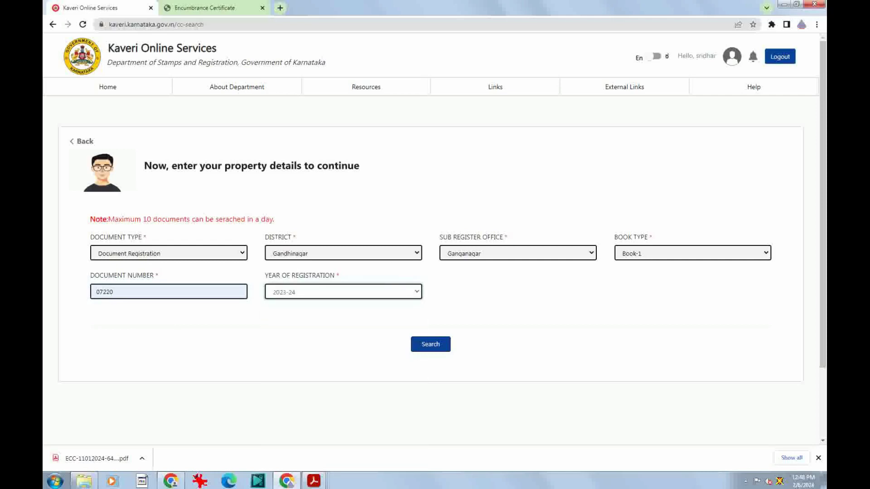
click(431, 344)
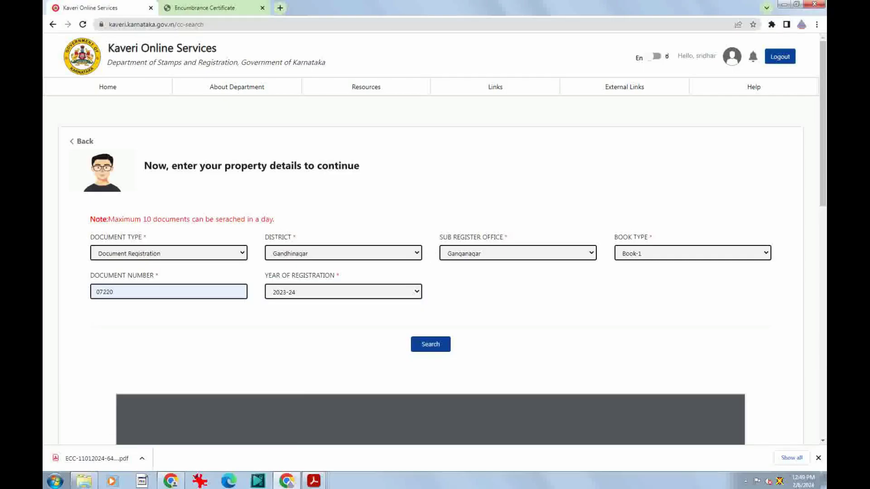
scroll(430, 349, down, 7)
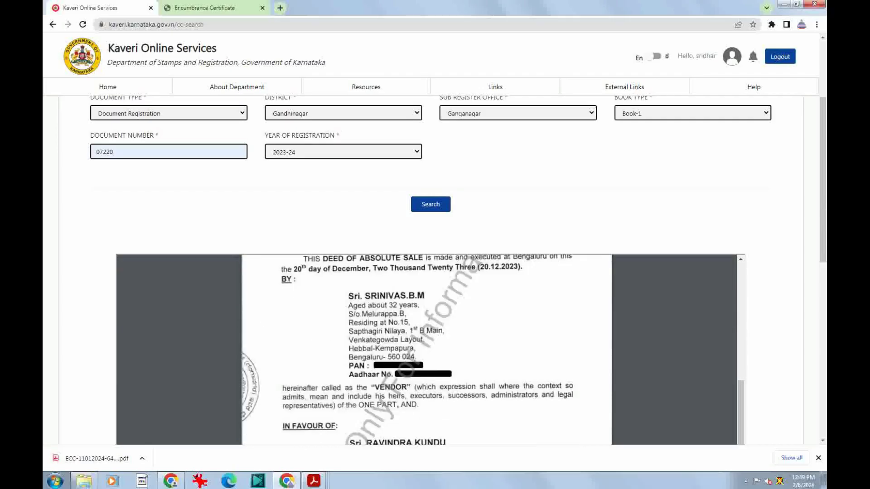
scroll(430, 272, down, 2)
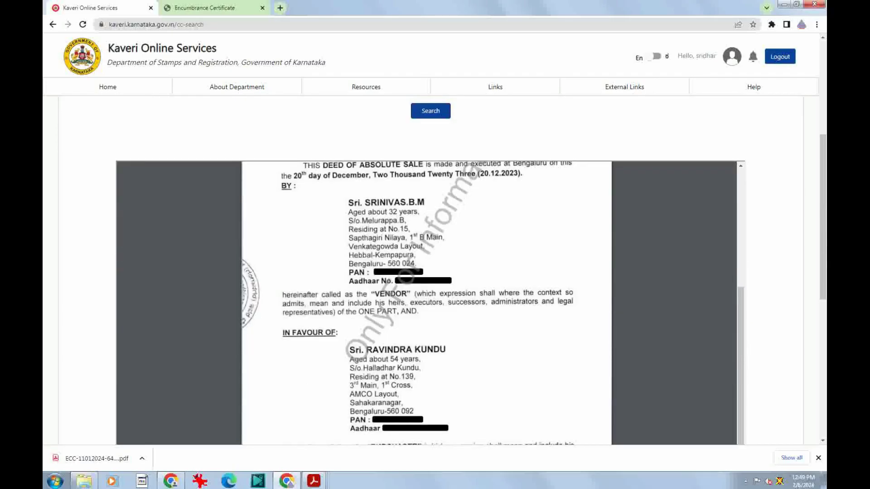
scroll(427, 303, down, 1)
scroll(426, 302, up, 3)
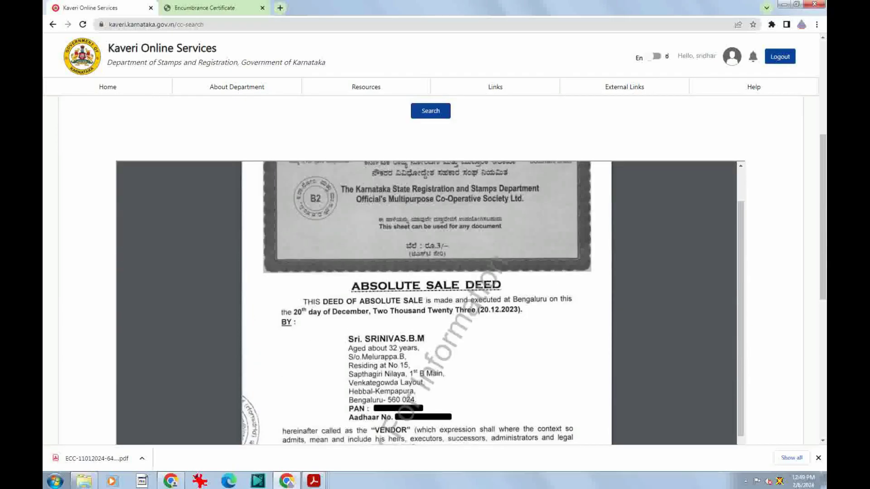
scroll(426, 303, down, 3)
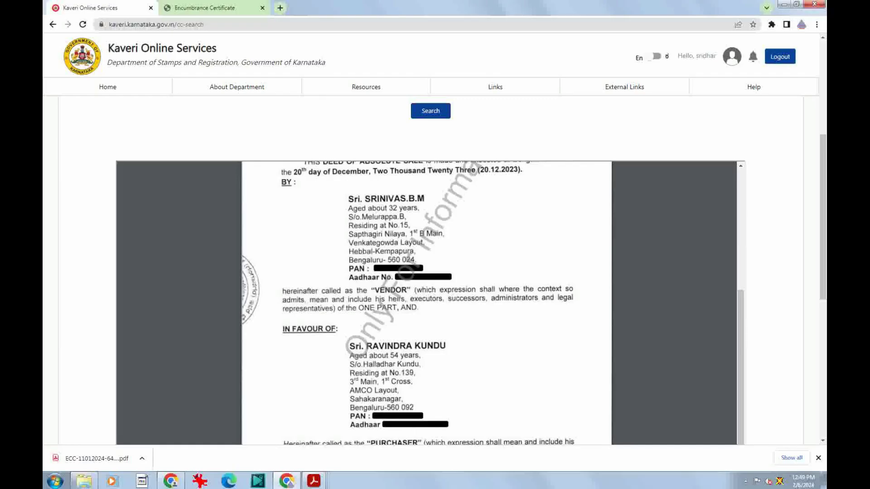
scroll(426, 303, down, 5)
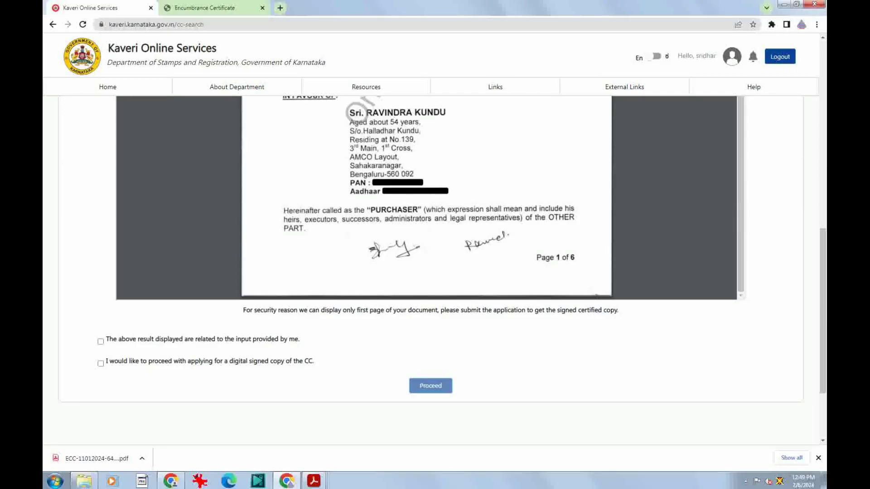
scroll(426, 199, up, 10)
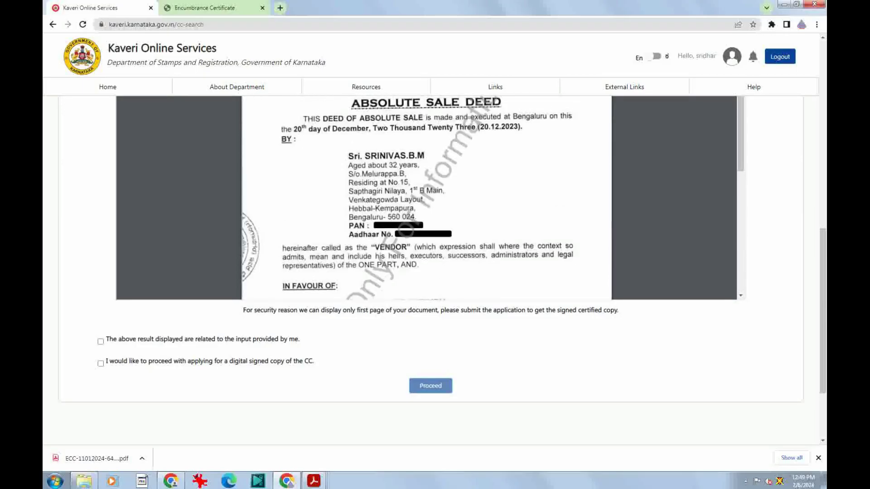
scroll(426, 272, up, 4)
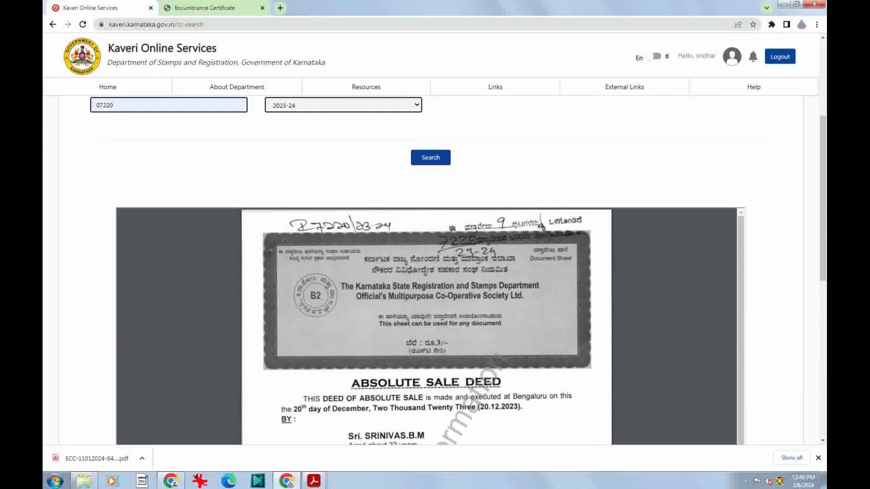
scroll(435, 272, up, 4)
scroll(434, 272, down, 8)
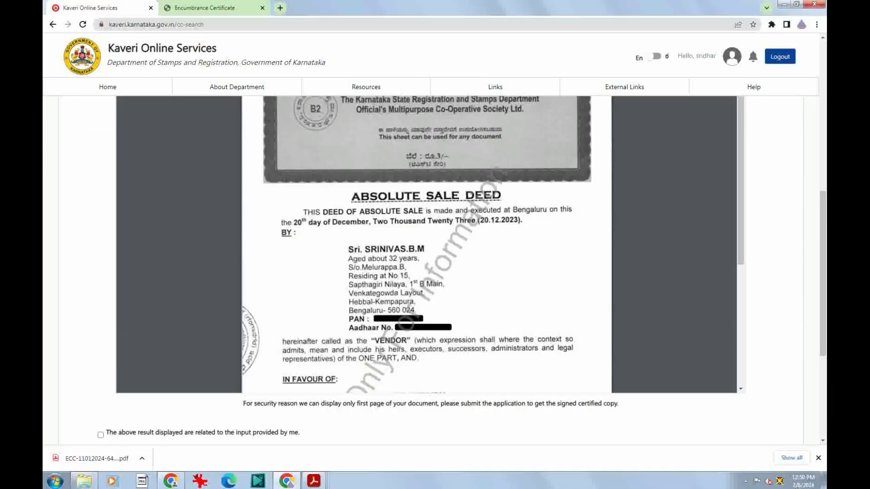
Save the sale deed preview as a PDF and scroll through page 1 of 6
key(ctrl+s)
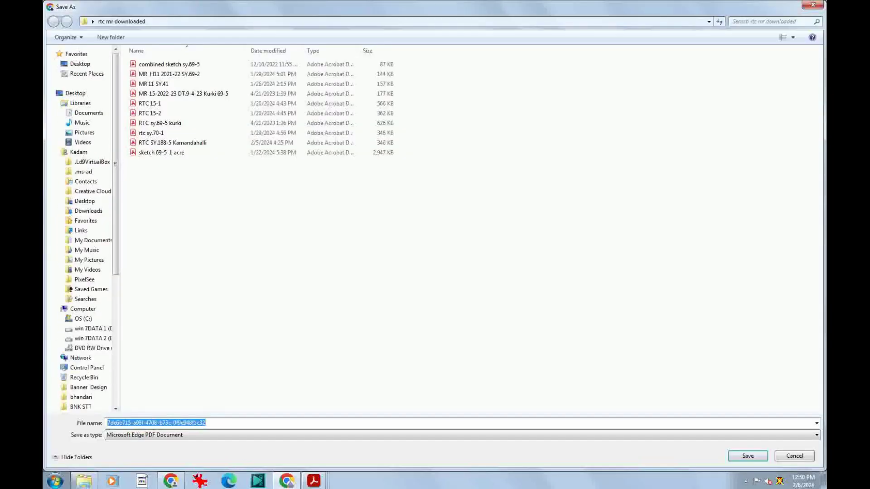
key(Return)
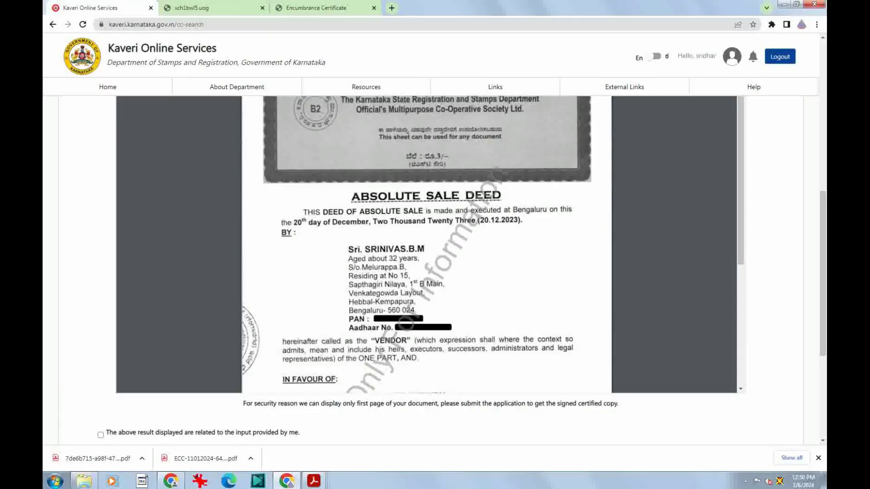
scroll(426, 244, down, 3)
scroll(427, 245, down, 4)
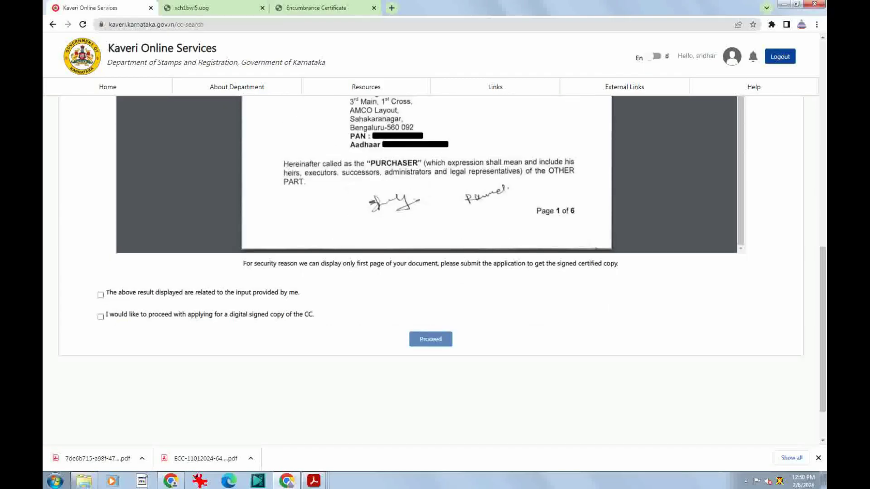
scroll(426, 181, up, 8)
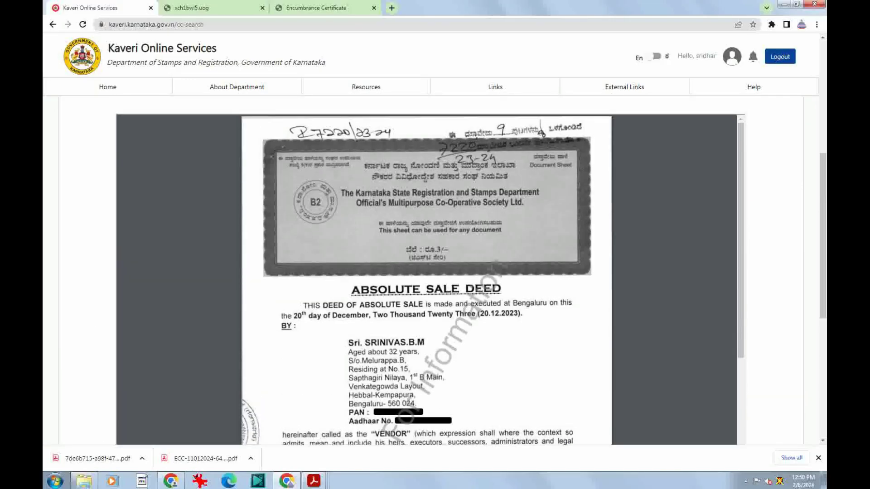
scroll(427, 271, down, 10)
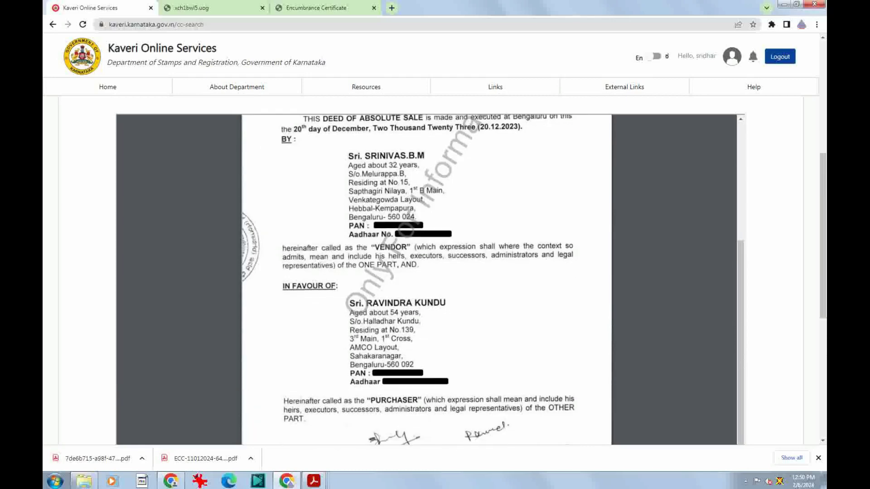
scroll(427, 271, down, 1)
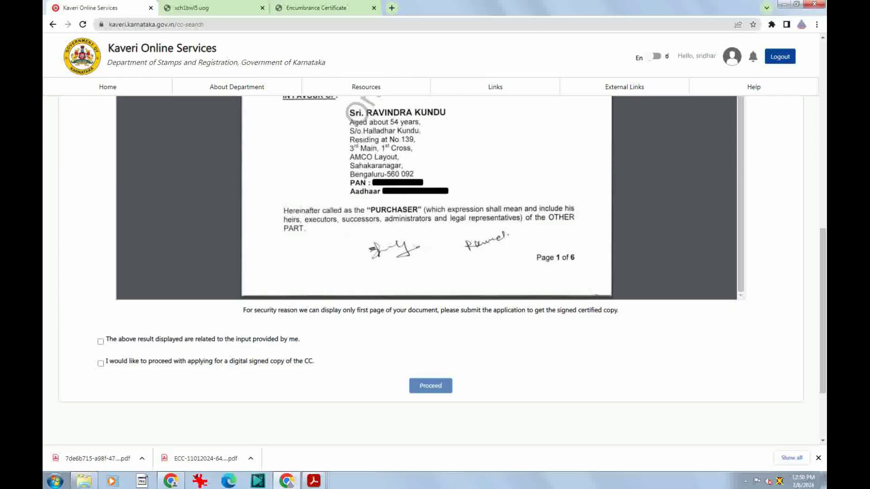
Accept both declarations, including the digitally signed copy, and submit the certified-copy application
click(101, 341)
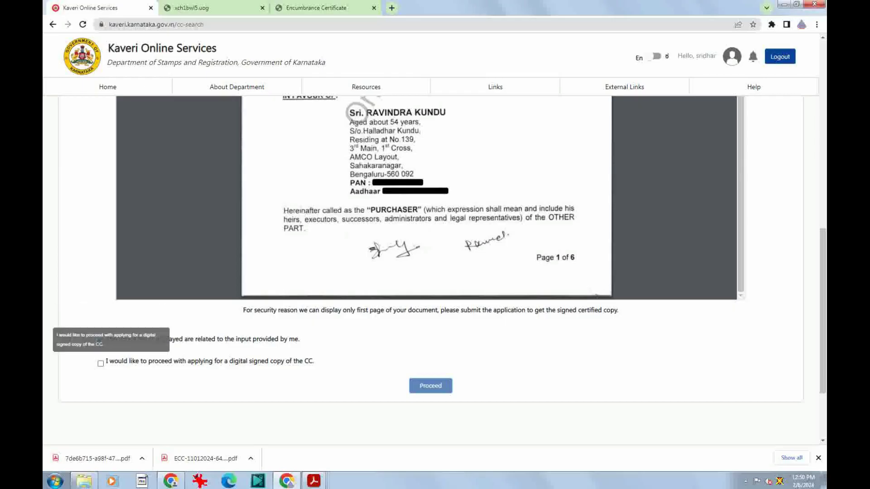
click(100, 363)
click(431, 386)
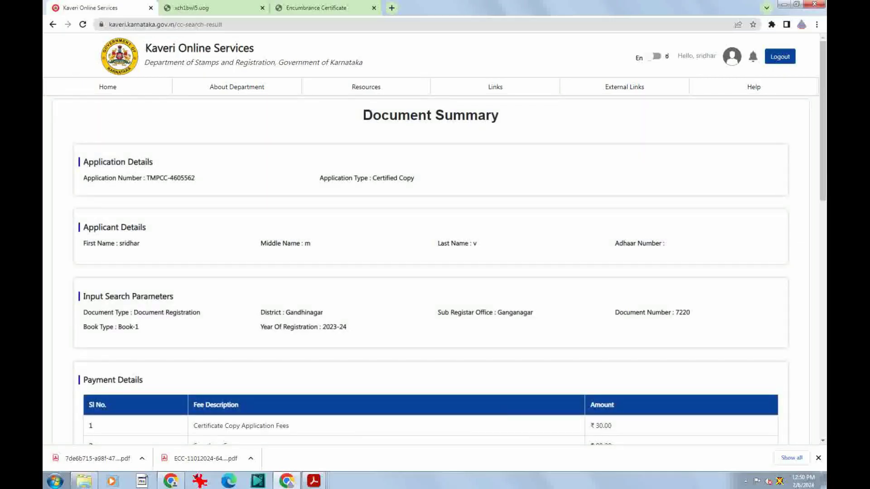
From the Document Summary, start the ₹140.00 fee payment and accept the payment instructions
scroll(430, 271, down, 4)
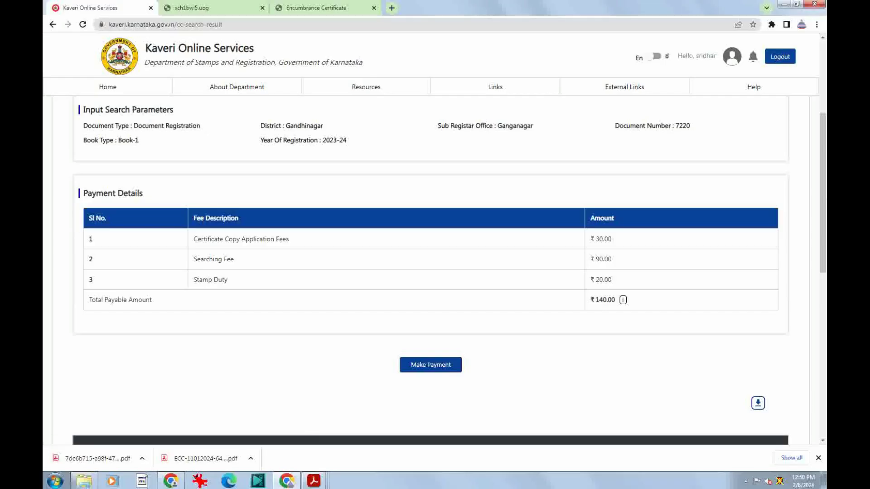
scroll(431, 272, down, 2)
click(431, 271)
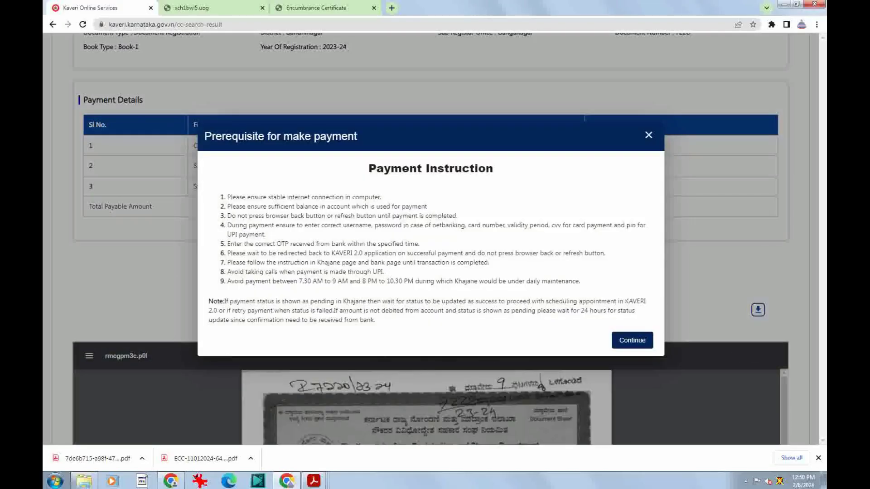
click(632, 340)
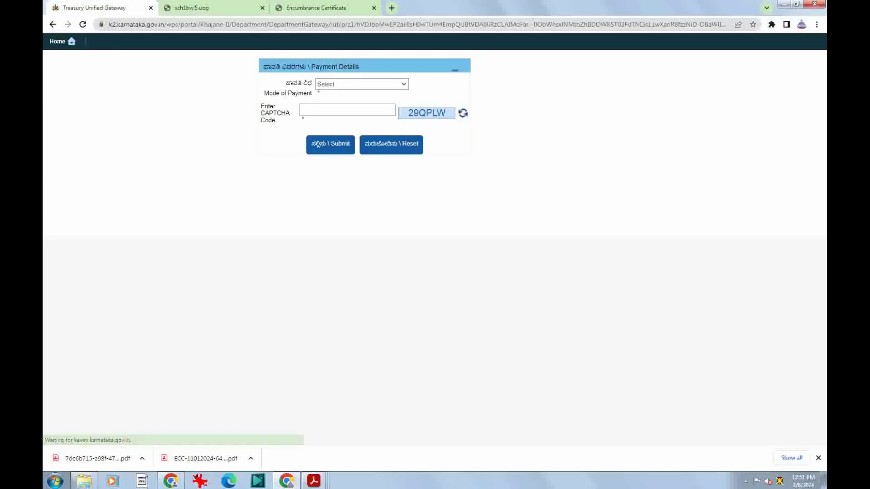
Choose Netbanking as the Khajane mode of payment, then return to the Kaveri dashboard
click(361, 85)
click(364, 104)
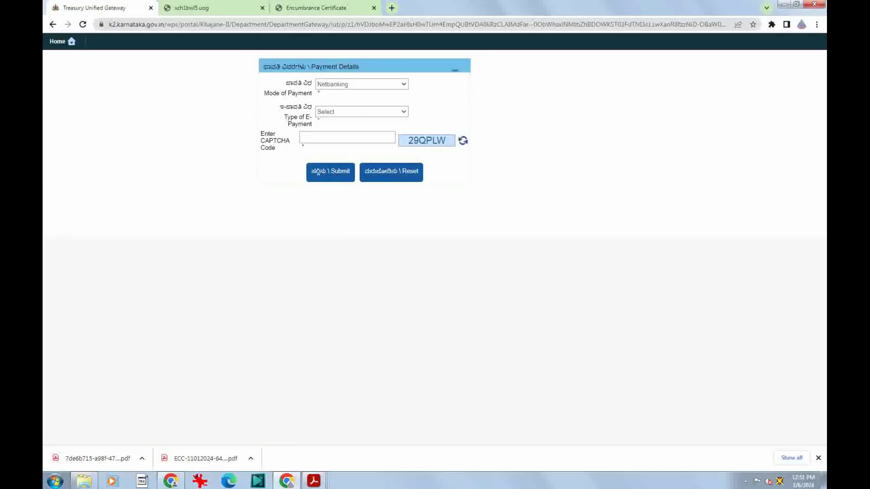
click(361, 111)
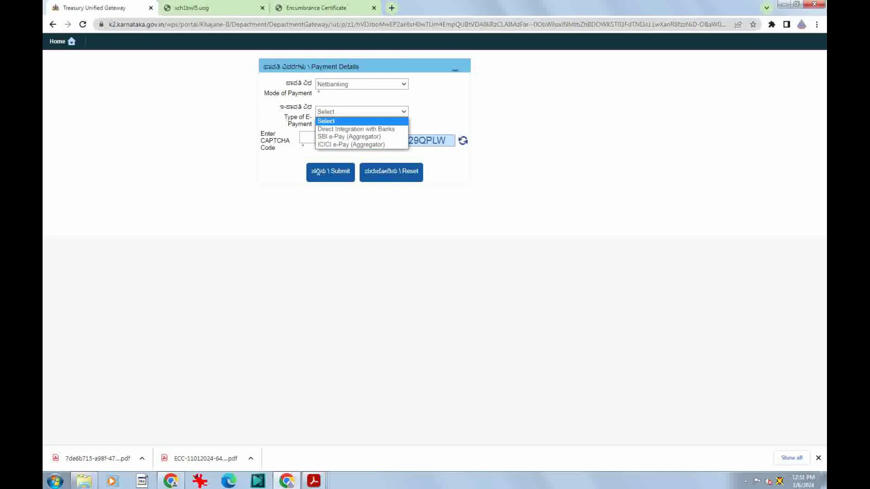
click(417, 24)
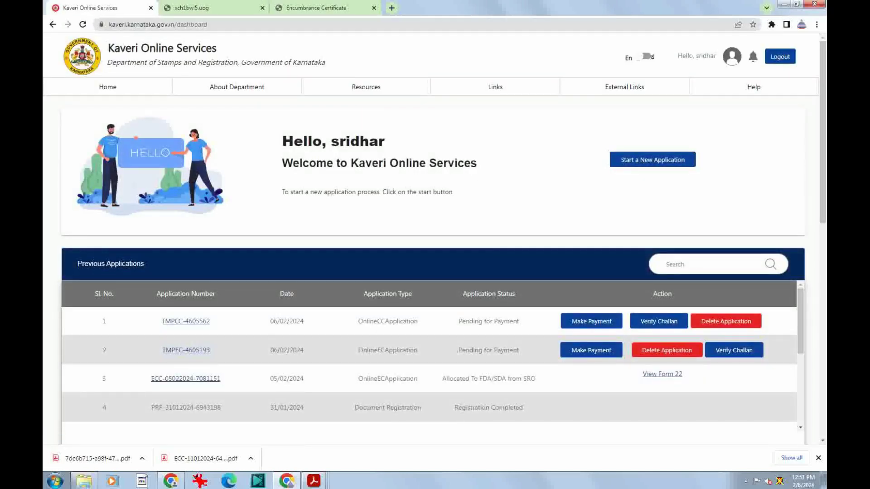
scroll(430, 363, down, 5)
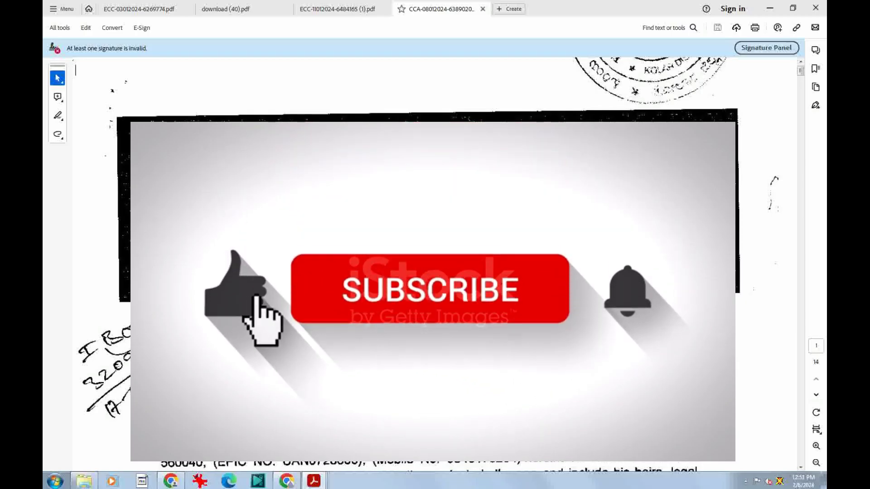
Scroll the certified copy PDF to page 14 showing the Preparer, Verifier and SRO signatures
scroll(434, 262, down, 10)
scroll(434, 262, down, 15)
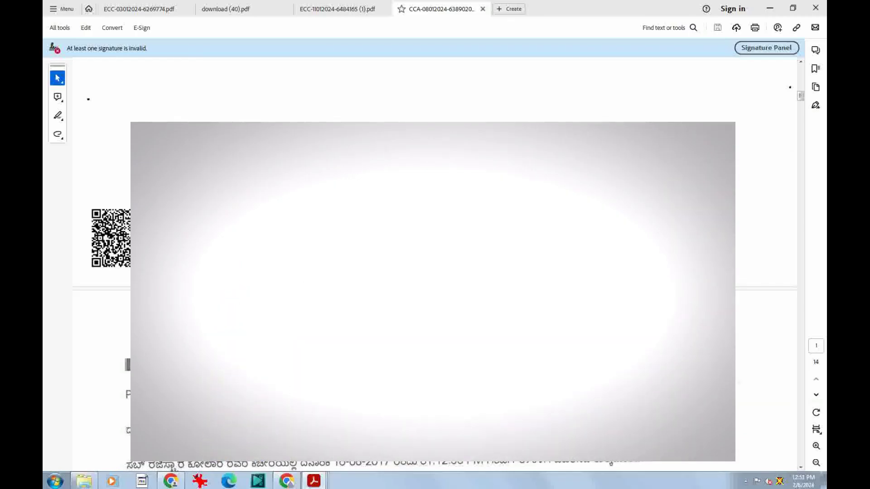
scroll(435, 263, down, 12)
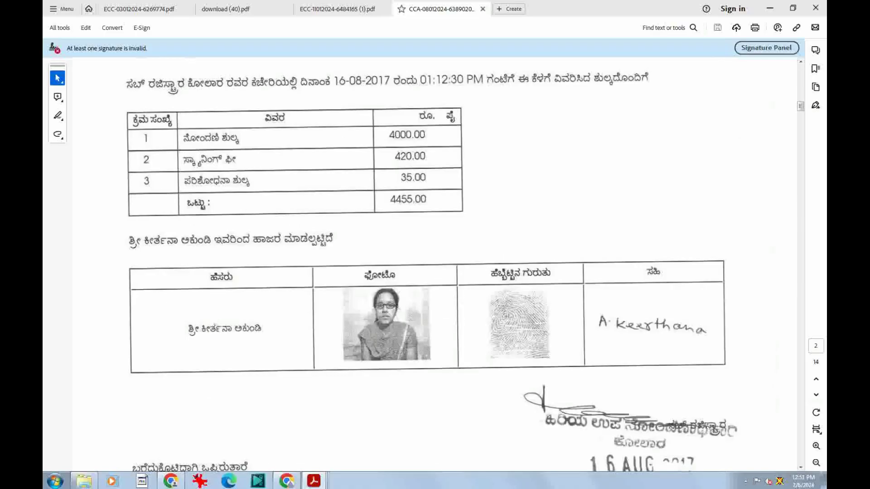
scroll(435, 263, down, 12)
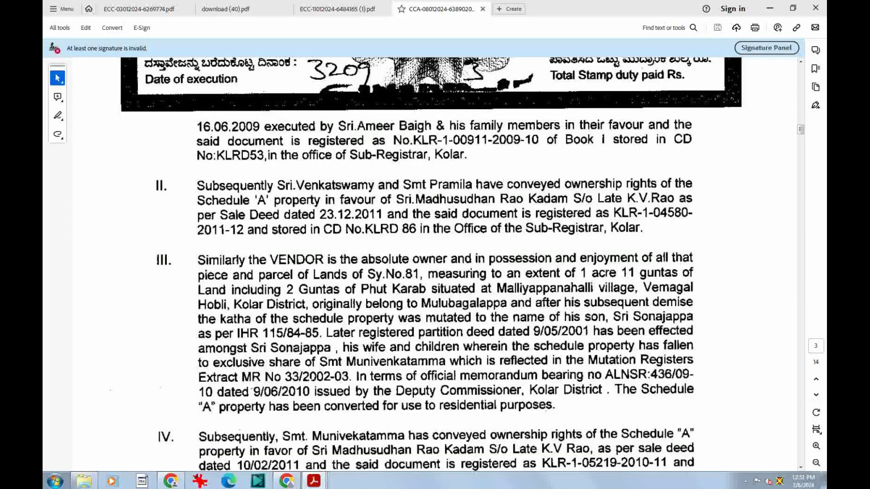
scroll(435, 263, down, 15)
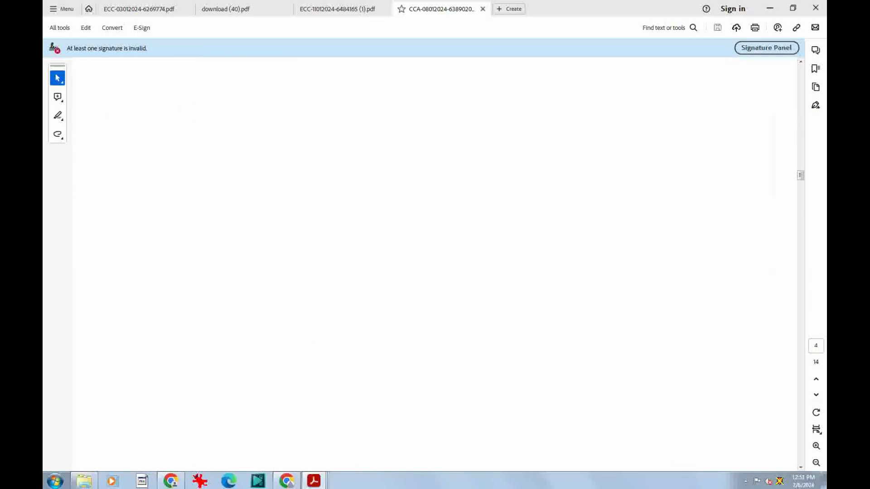
scroll(435, 263, down, 4)
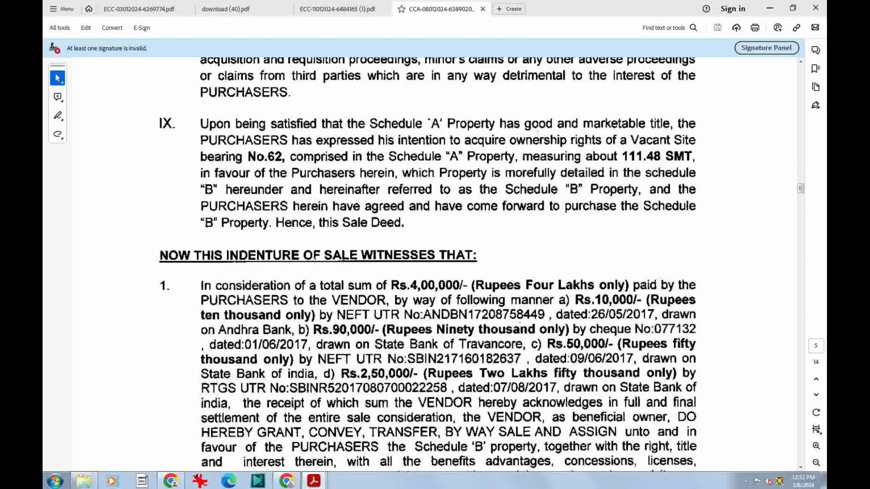
scroll(435, 262, down, 20)
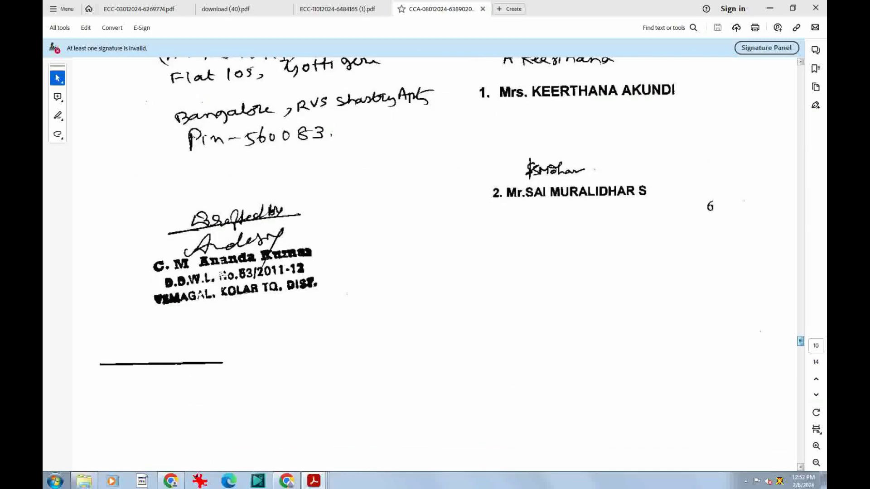
scroll(435, 263, down, 12)
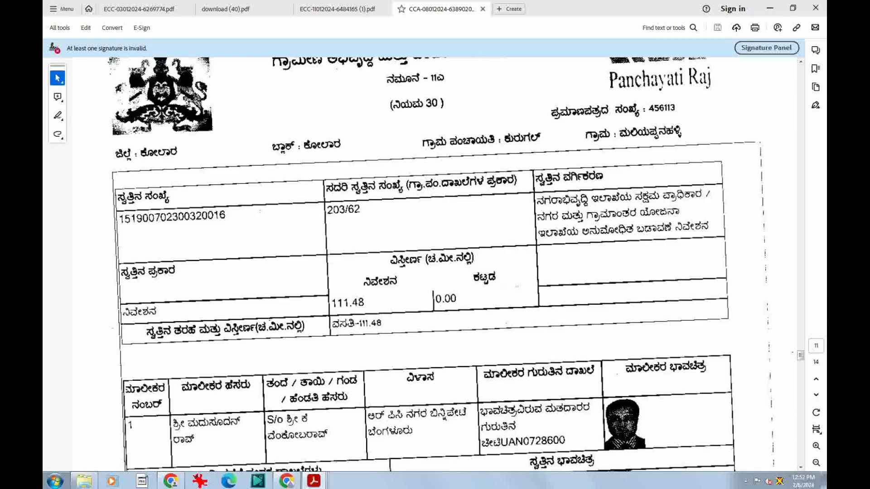
scroll(435, 262, down, 8)
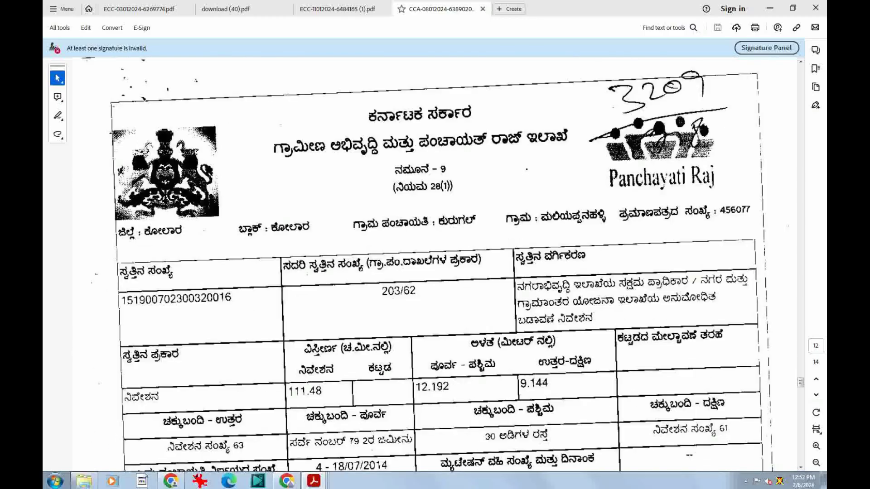
scroll(435, 263, down, 12)
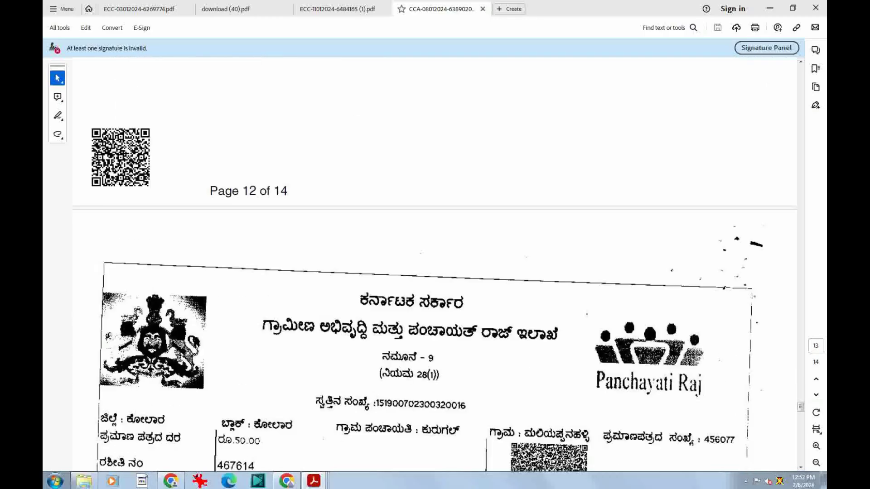
scroll(435, 263, down, 8)
scroll(434, 262, down, 10)
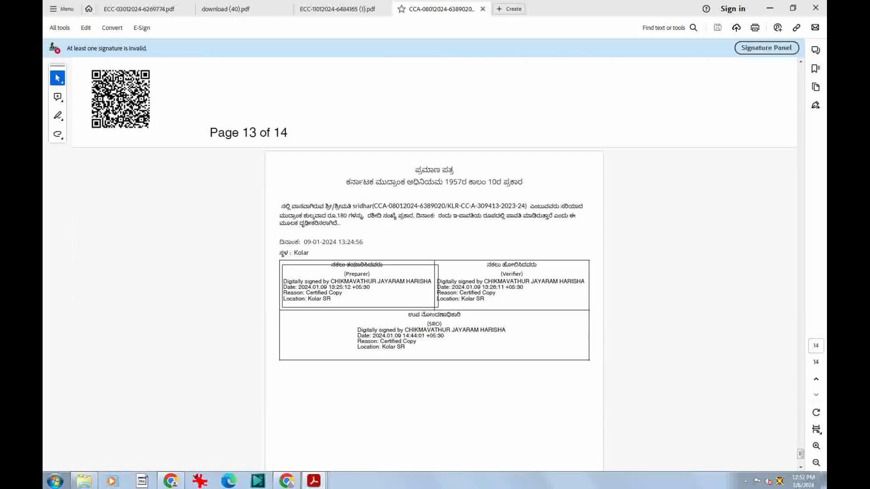
key(Tab)
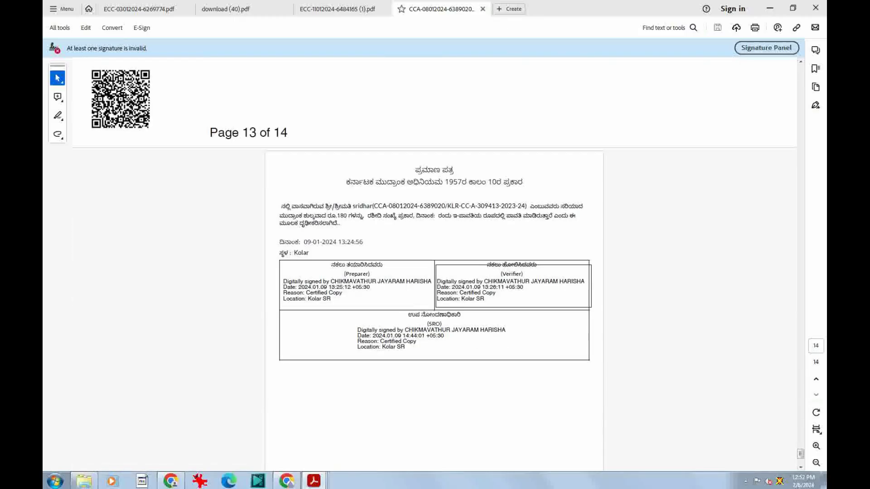
key(Tab)
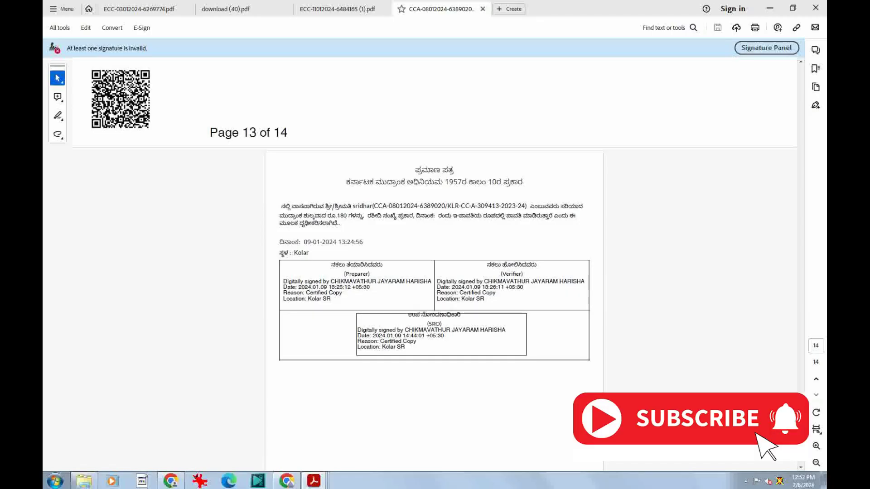
key(Tab)
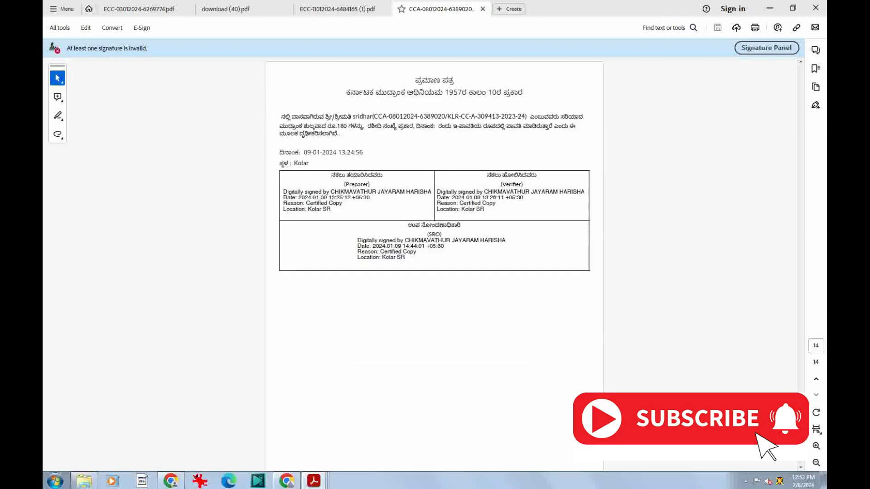
scroll(435, 272, up, 3)
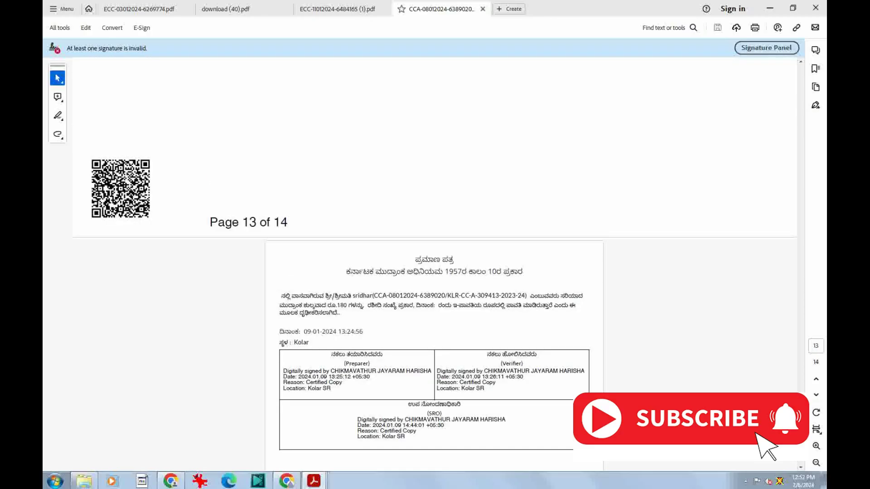
key(Tab)
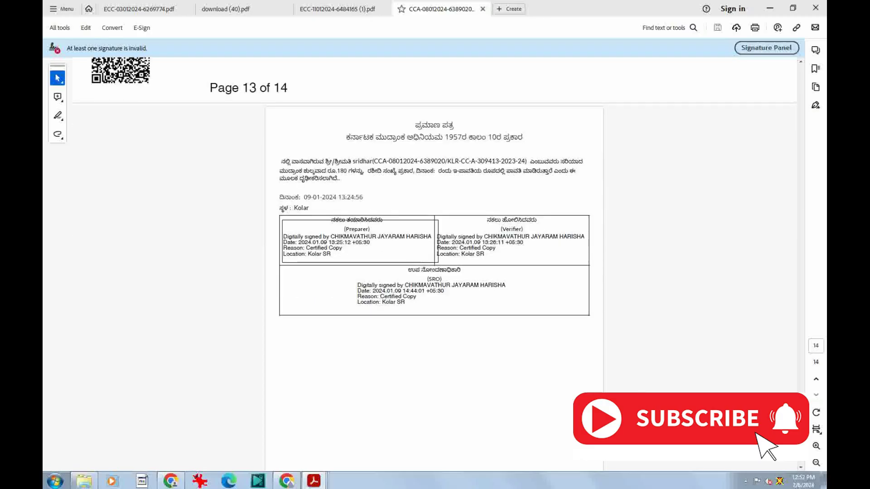
key(Tab)
key(Tab)
key(Tab)
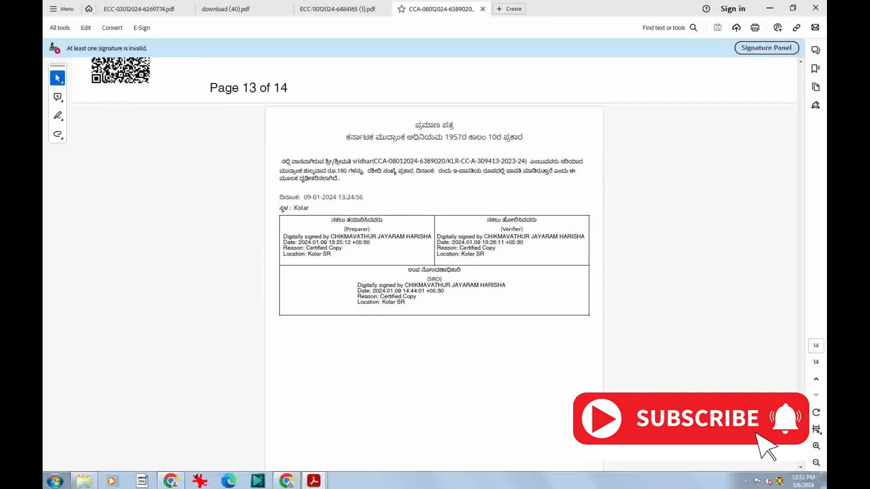
scroll(435, 262, down, 2)
scroll(435, 262, down, 1)
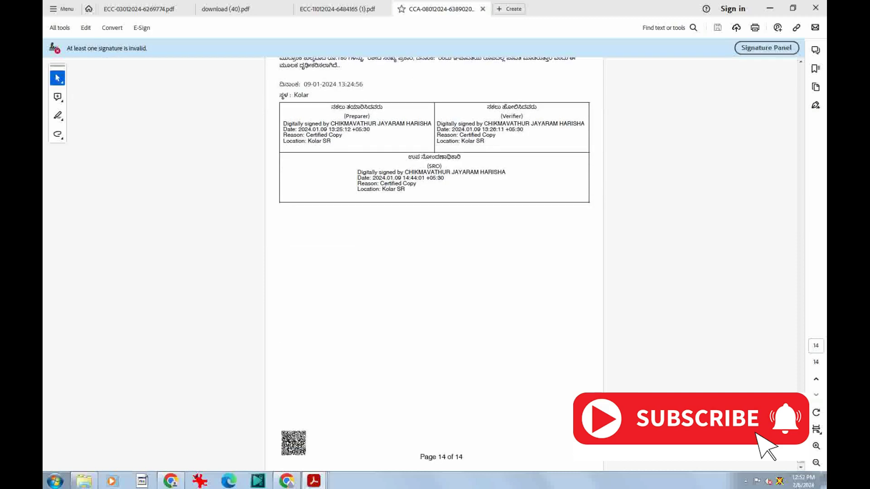